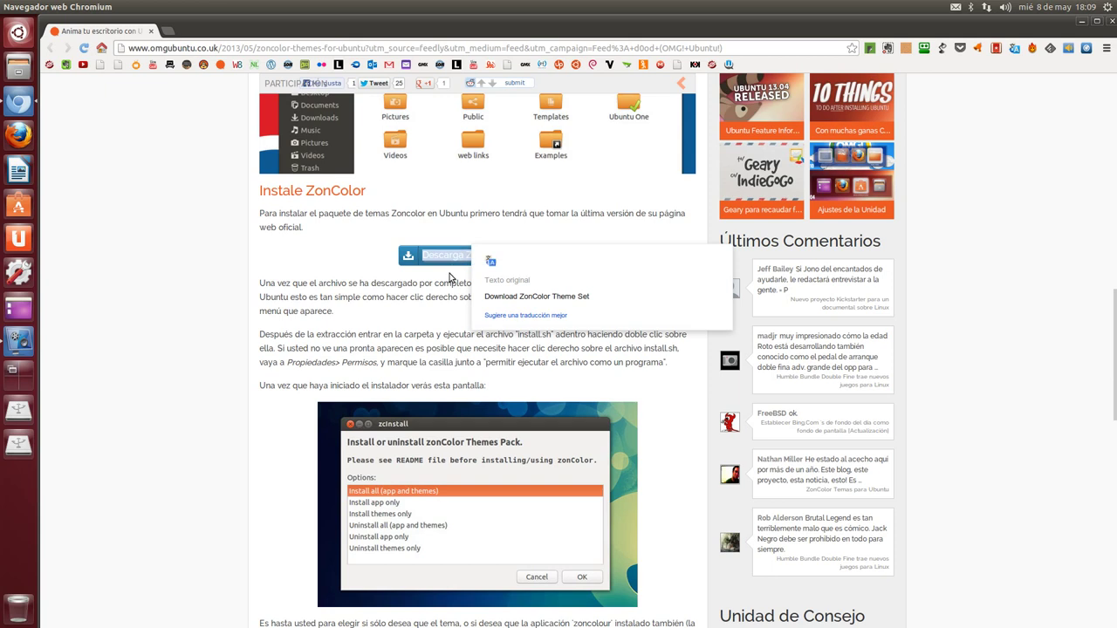
Open the zonColor Themes Pack page from the article's download link and start downloading the pack.
{"action": "left_click", "coordinate": [452, 279]}
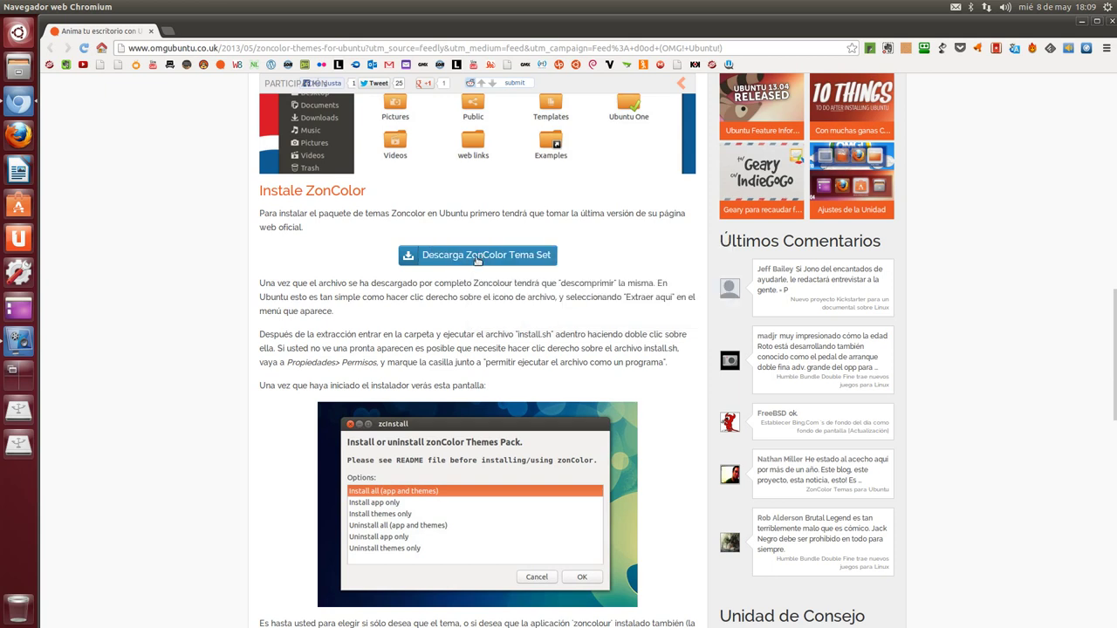
{"action": "left_click", "coordinate": [477, 255]}
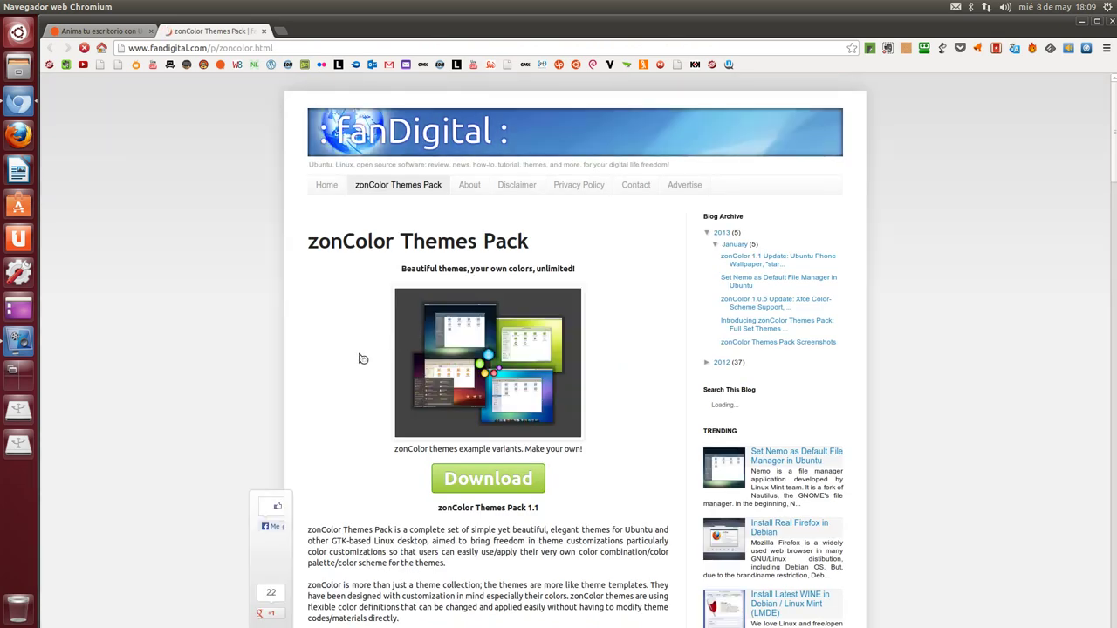
{"action": "scroll", "coordinate": [363, 359], "scroll_direction": "down", "scroll_amount": 2}
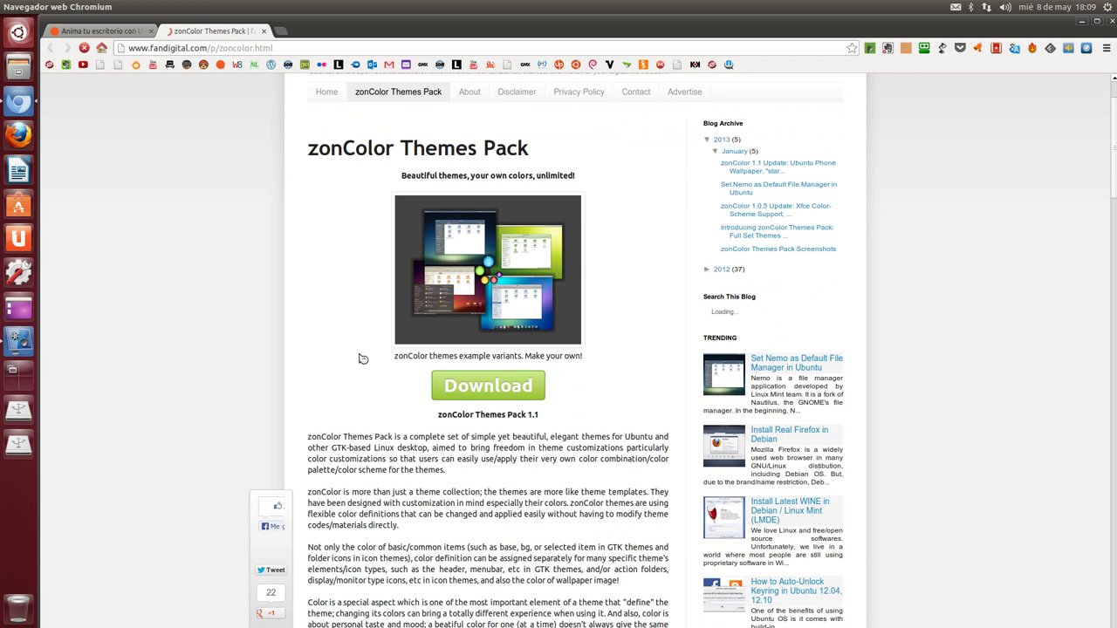
{"action": "left_click", "coordinate": [479, 395]}
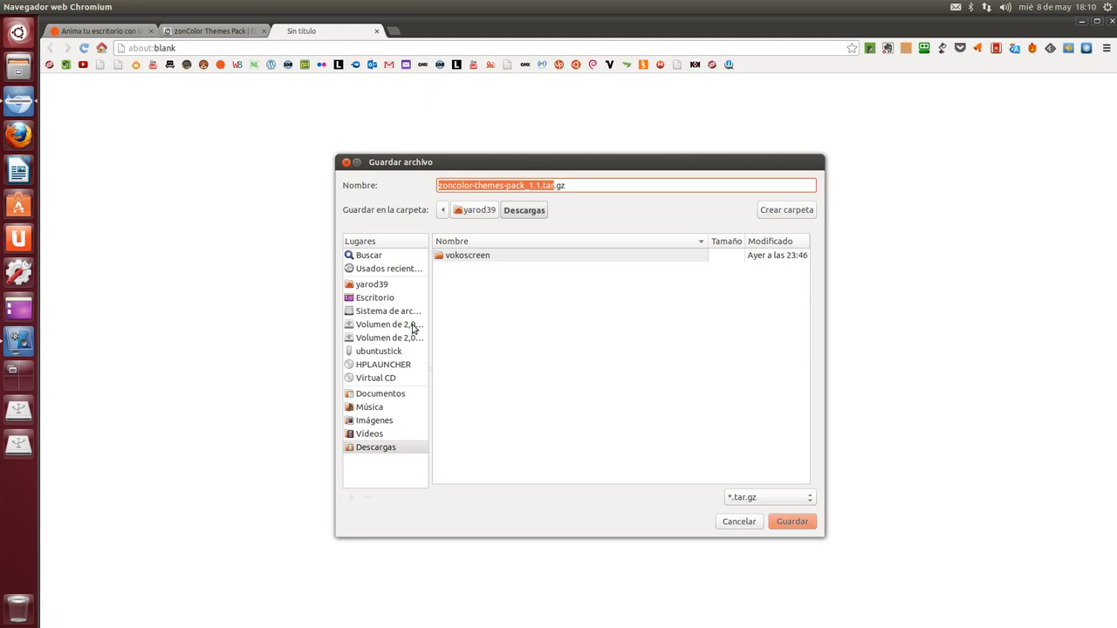
Save zoncolor-themes-pack_1.1.tar.gz in the home folder and close the zonColor download page.
{"action": "left_click", "coordinate": [376, 285]}
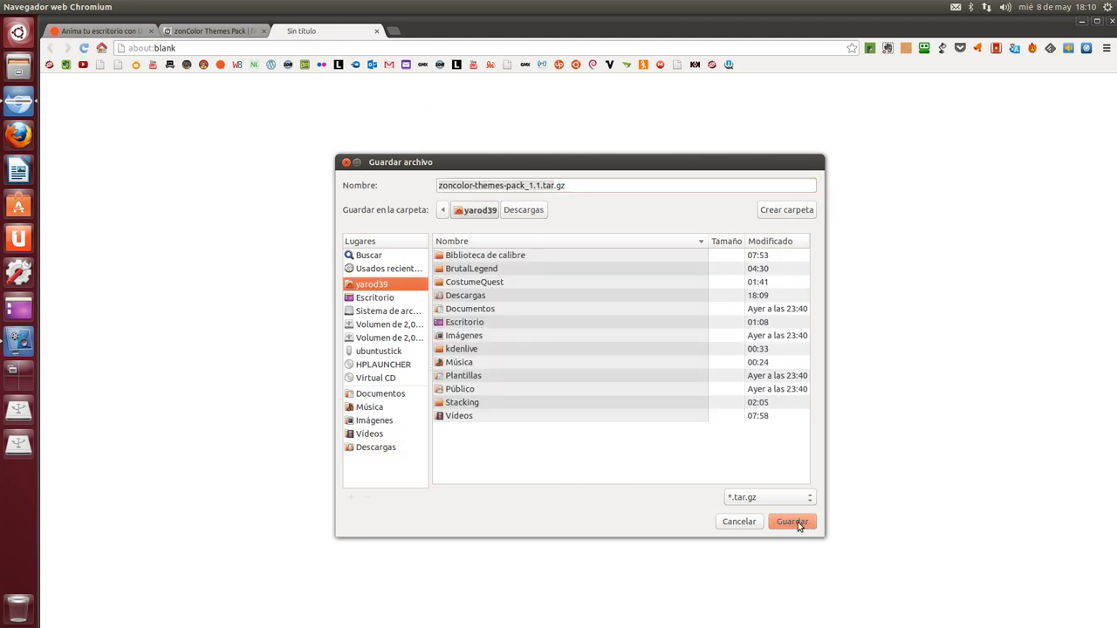
{"action": "left_click", "coordinate": [792, 522]}
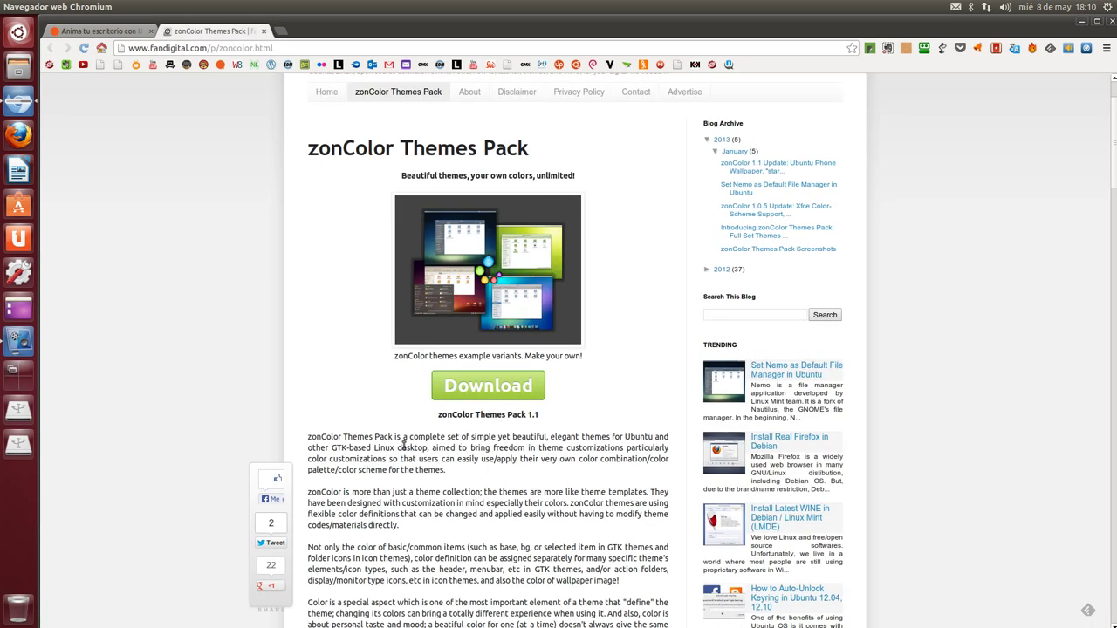
{"action": "left_click", "coordinate": [263, 34]}
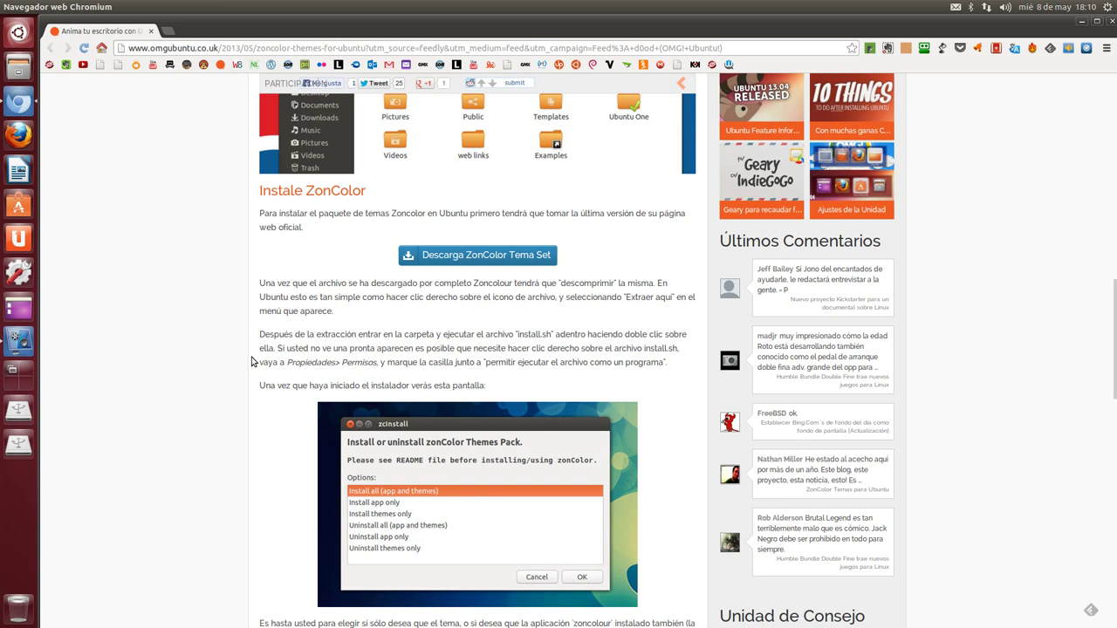
Extract zoncolor-themes-pack_1.1.tar.gz in place in the home folder and return to the article.
{"action": "right_click", "coordinate": [18, 73]}
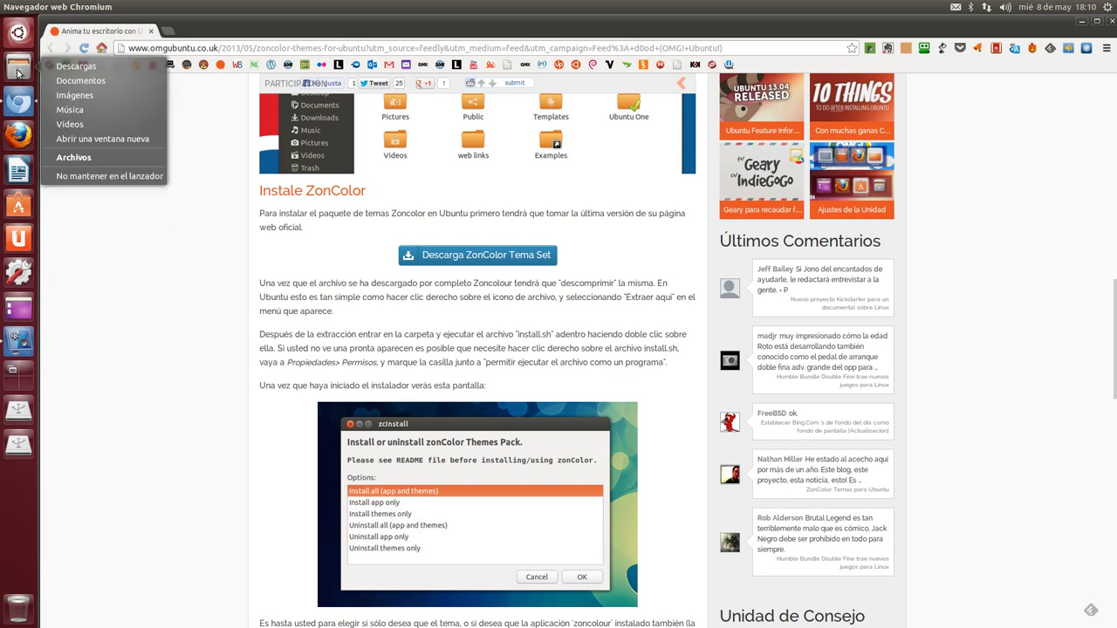
{"action": "left_click", "coordinate": [71, 156]}
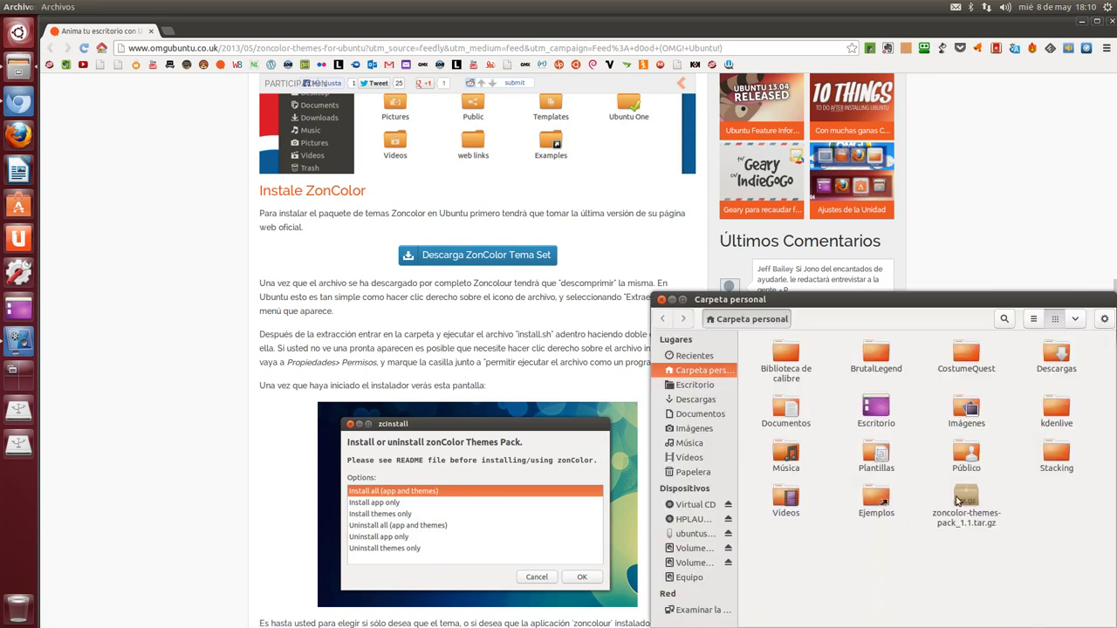
{"action": "right_click", "coordinate": [967, 500]}
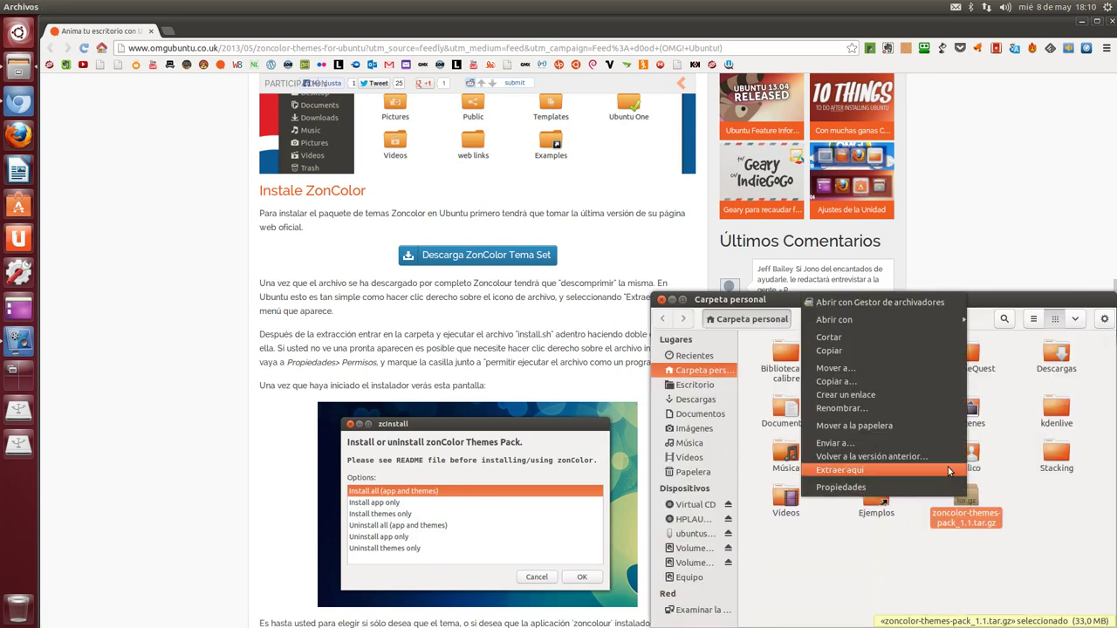
{"action": "left_click", "coordinate": [948, 469]}
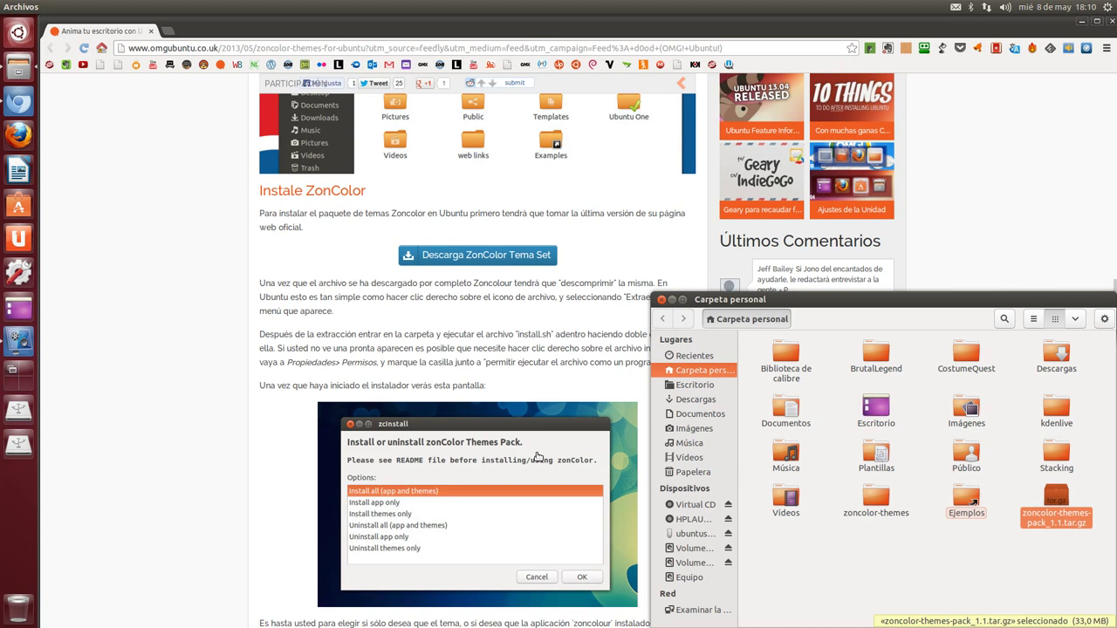
{"action": "left_click", "coordinate": [293, 452]}
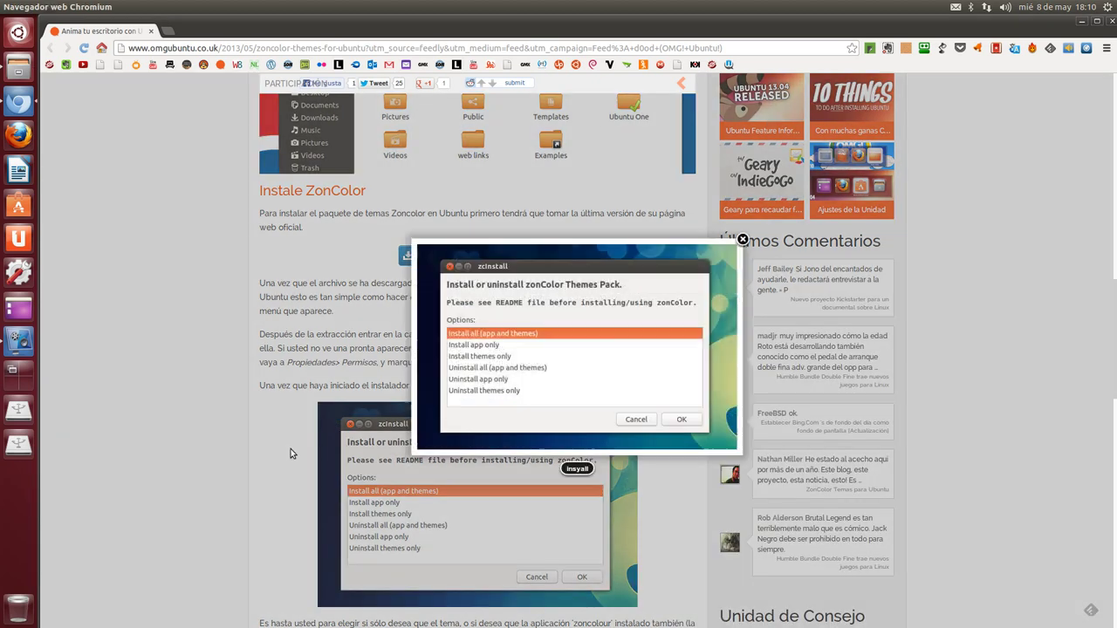
{"action": "left_click", "coordinate": [742, 239]}
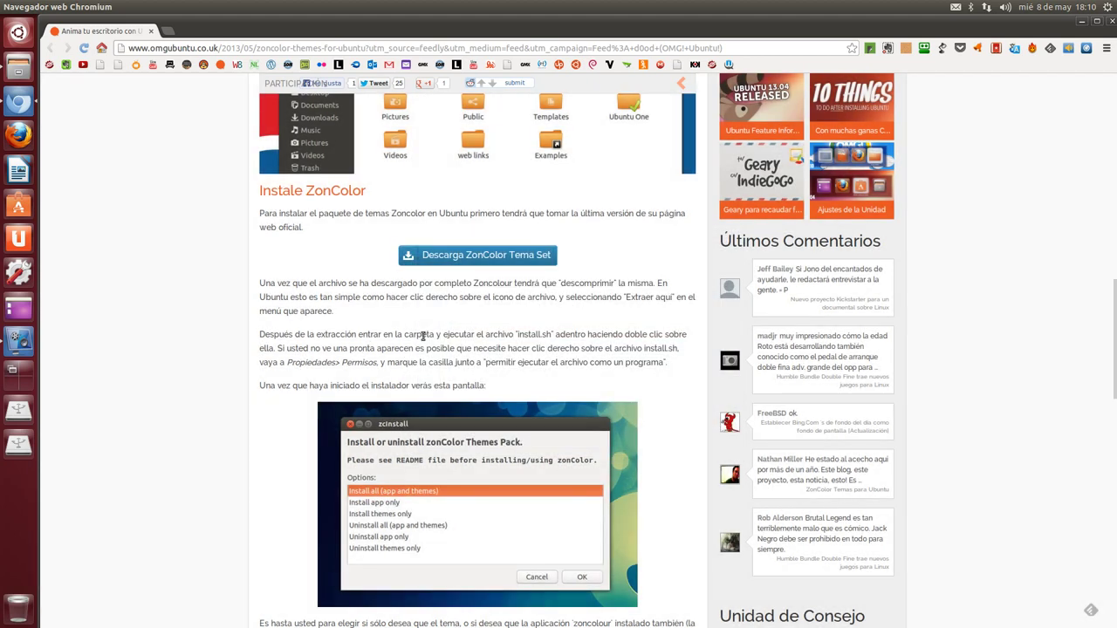
Switch to the file manager and open the extracted zoncolor-themes folder.
{"action": "mouse_move", "coordinate": [423, 334]}
{"action": "left_click", "coordinate": [16, 77]}
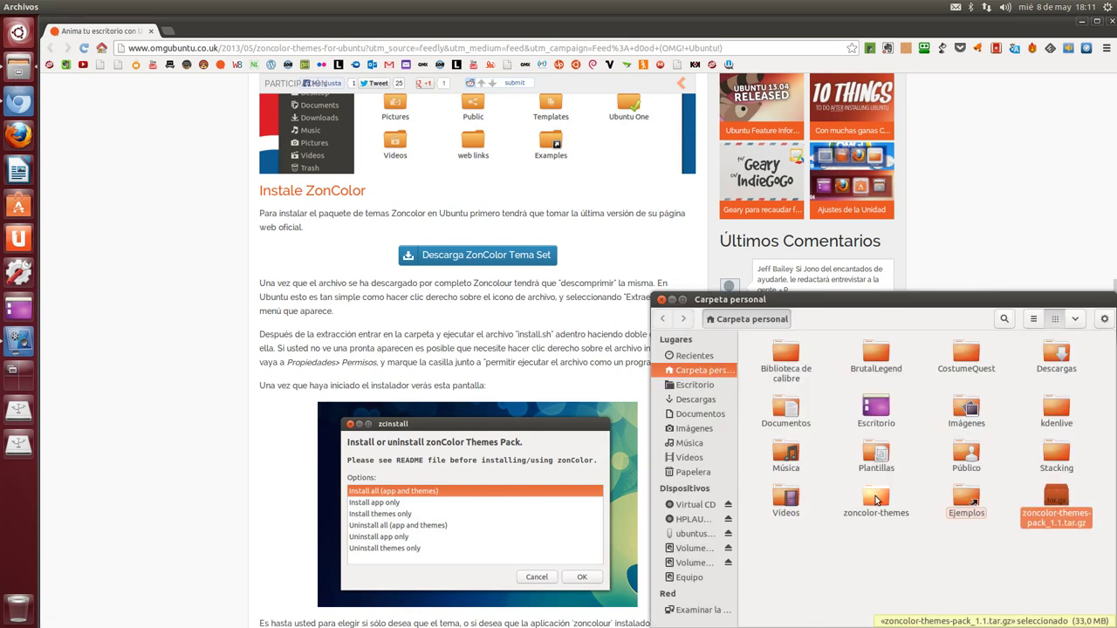
{"action": "double_click", "coordinate": [876, 500]}
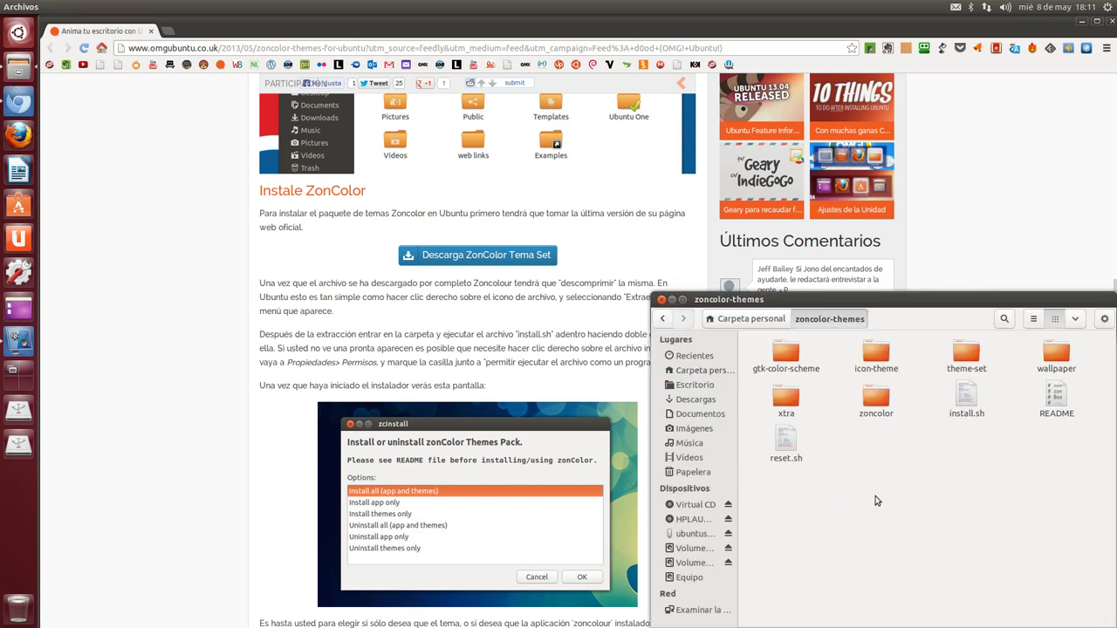
Check the permissions of install.sh and try to launch the script directly from its folder.
{"action": "right_click", "coordinate": [965, 400]}
{"action": "left_click", "coordinate": [920, 591]}
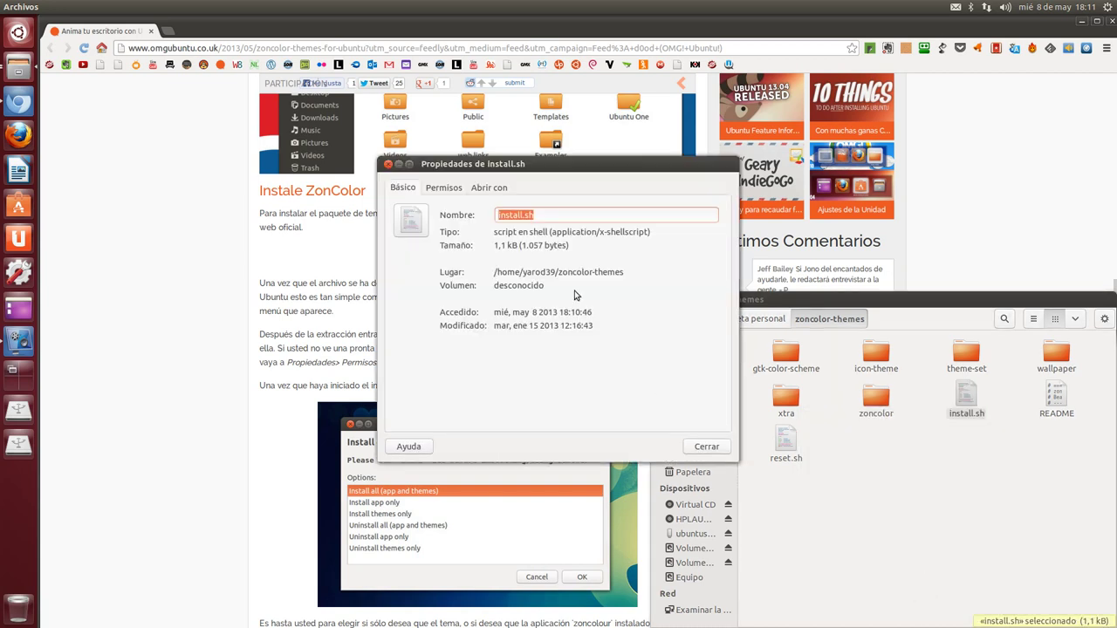
{"action": "left_click", "coordinate": [445, 188]}
{"action": "left_click", "coordinate": [707, 446]}
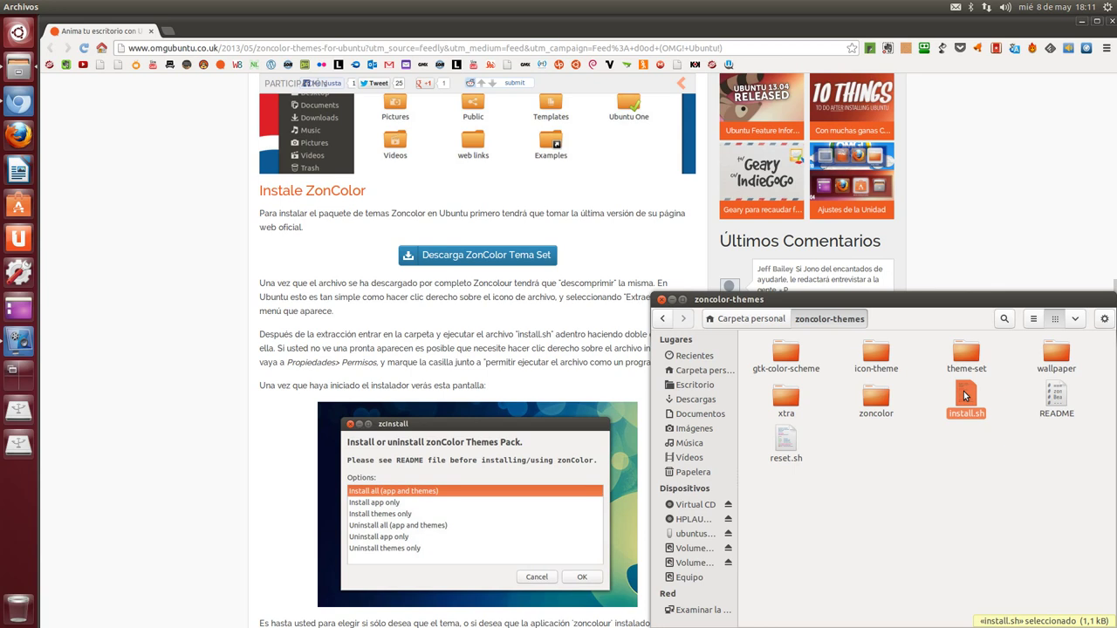
{"action": "double_click", "coordinate": [965, 395]}
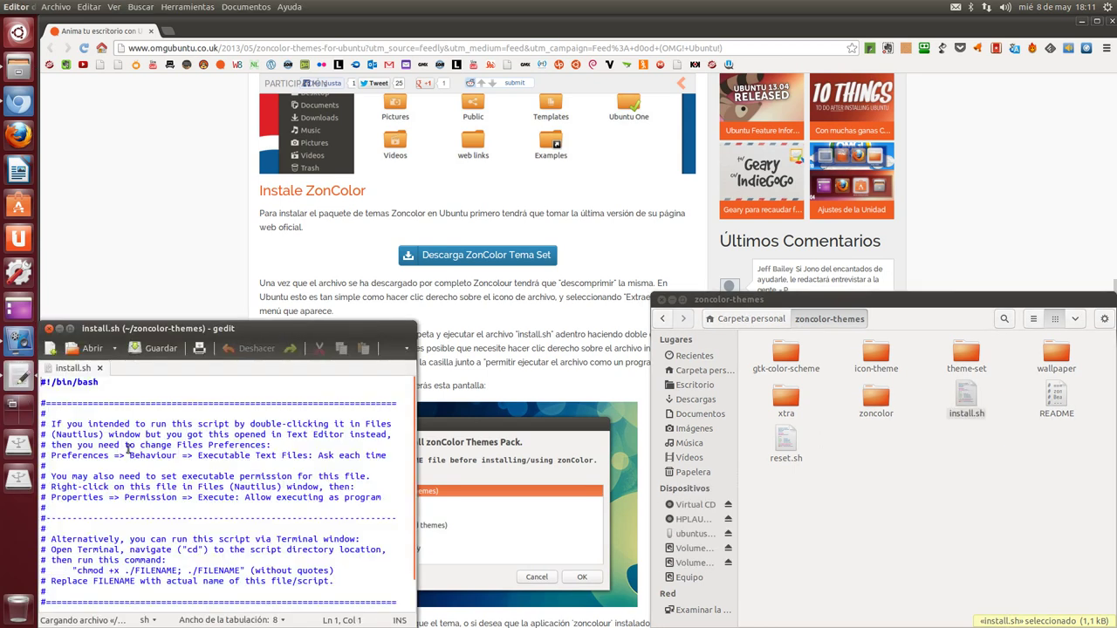
{"action": "left_click", "coordinate": [49, 330]}
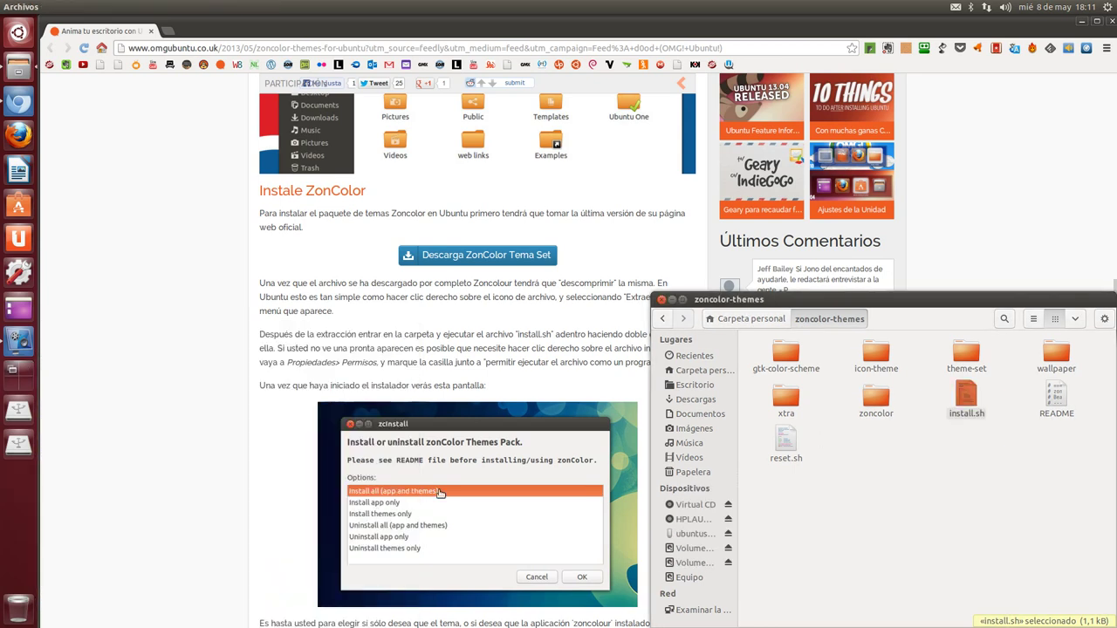
Open a terminal in the zoncolor-themes folder and run ./install.sh.
{"action": "right_click", "coordinate": [950, 474]}
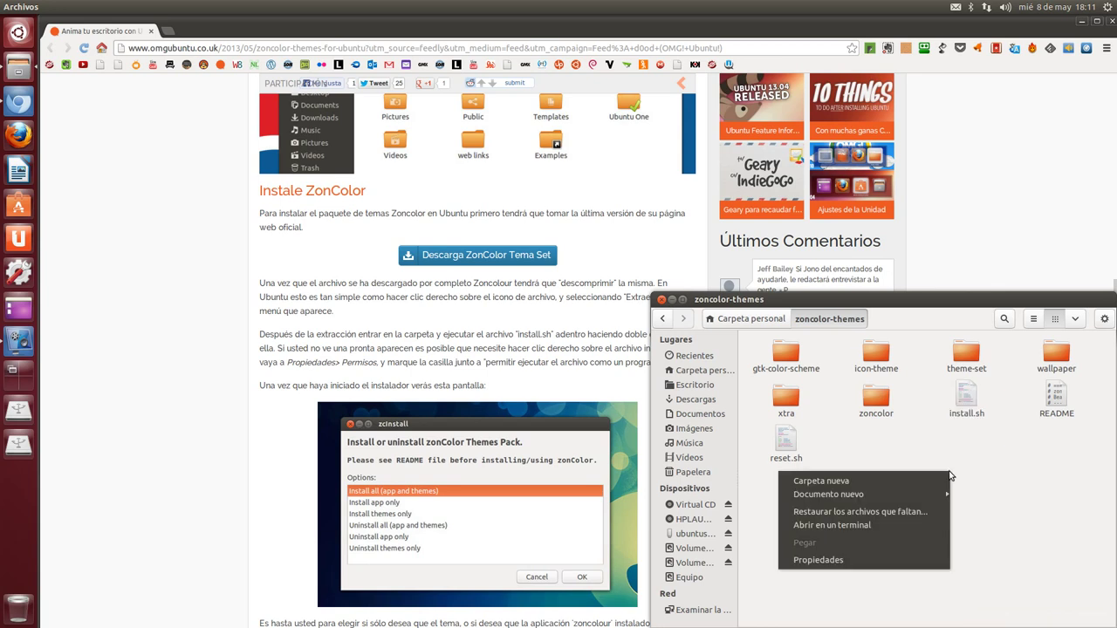
{"action": "left_click", "coordinate": [938, 525]}
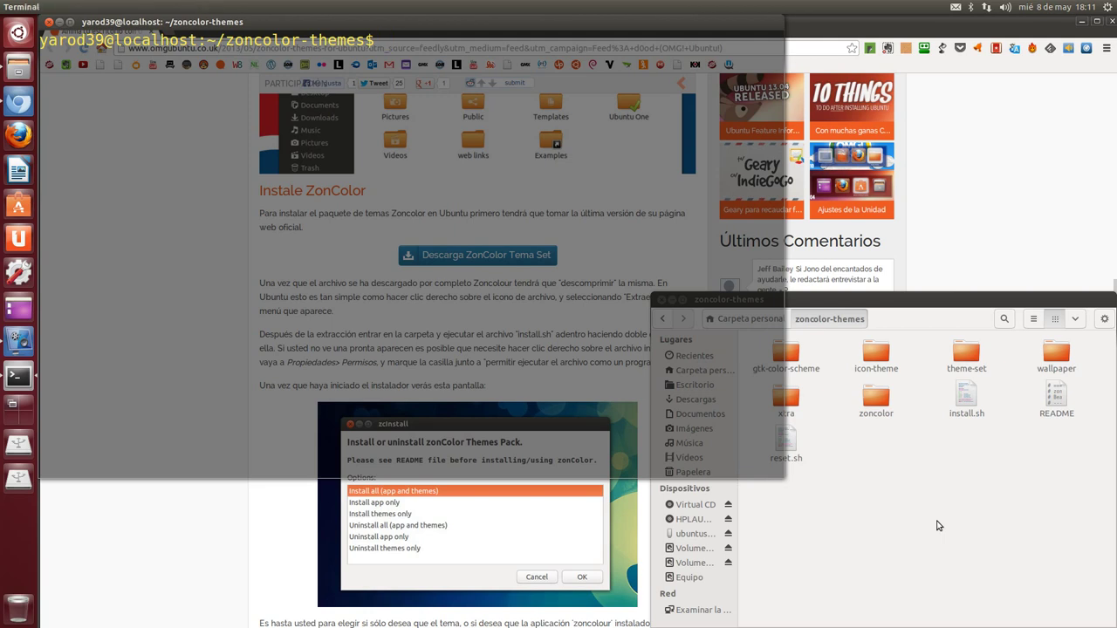
{"action": "type", "text": "./install.sh"}
{"action": "key", "text": "Return"}
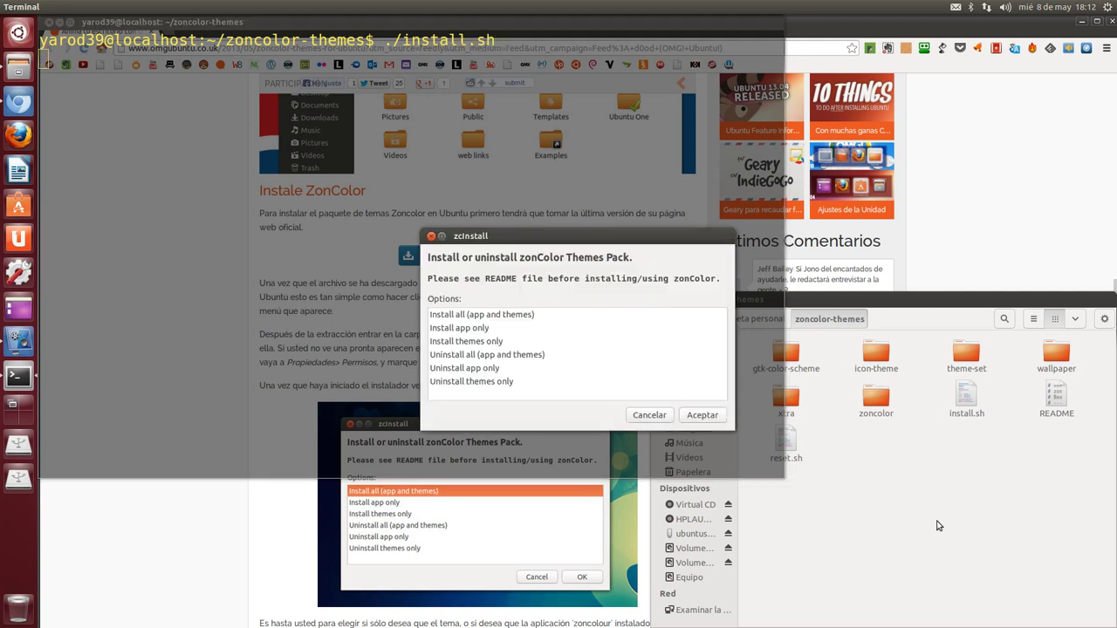
Accept the zcInstall dialog, and close the terminal and the file manager window.
{"action": "left_click", "coordinate": [703, 416]}
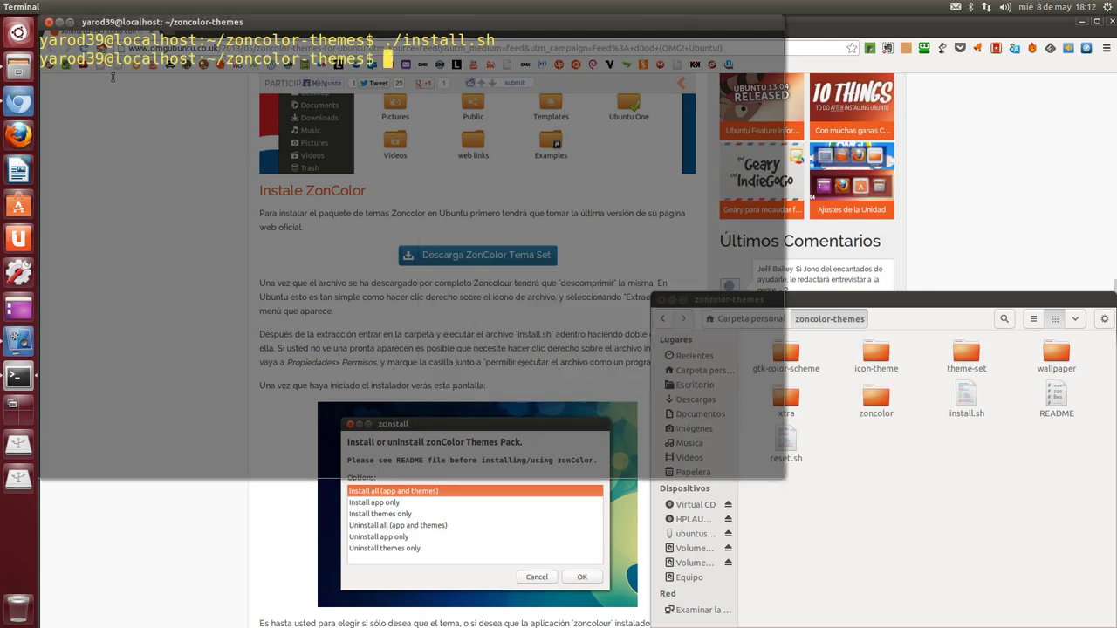
{"action": "left_click", "coordinate": [50, 22]}
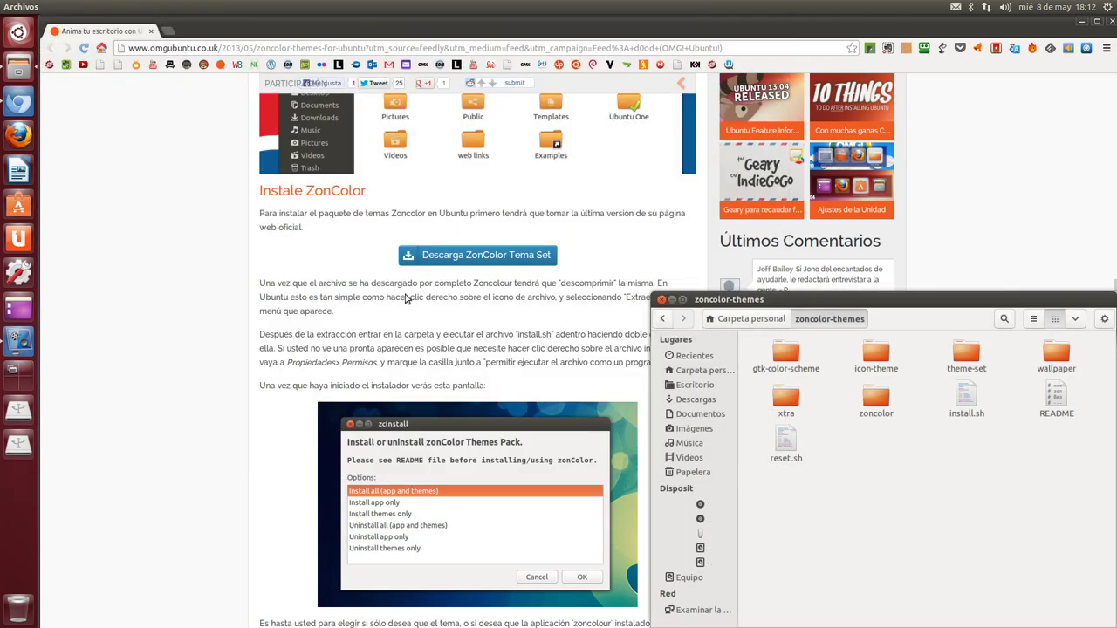
{"action": "left_click", "coordinate": [662, 300]}
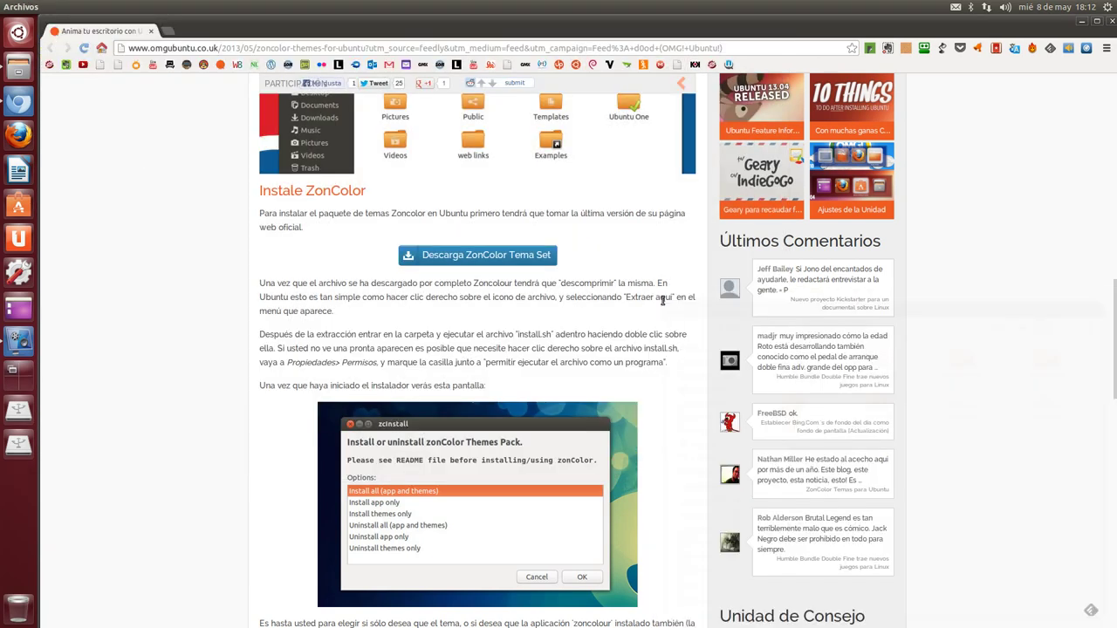
Follow the article's Unity Tweak Tool install link and allow the external application to open it in the Ubuntu Software Center.
{"action": "scroll", "coordinate": [548, 377], "scroll_direction": "down", "scroll_amount": 5}
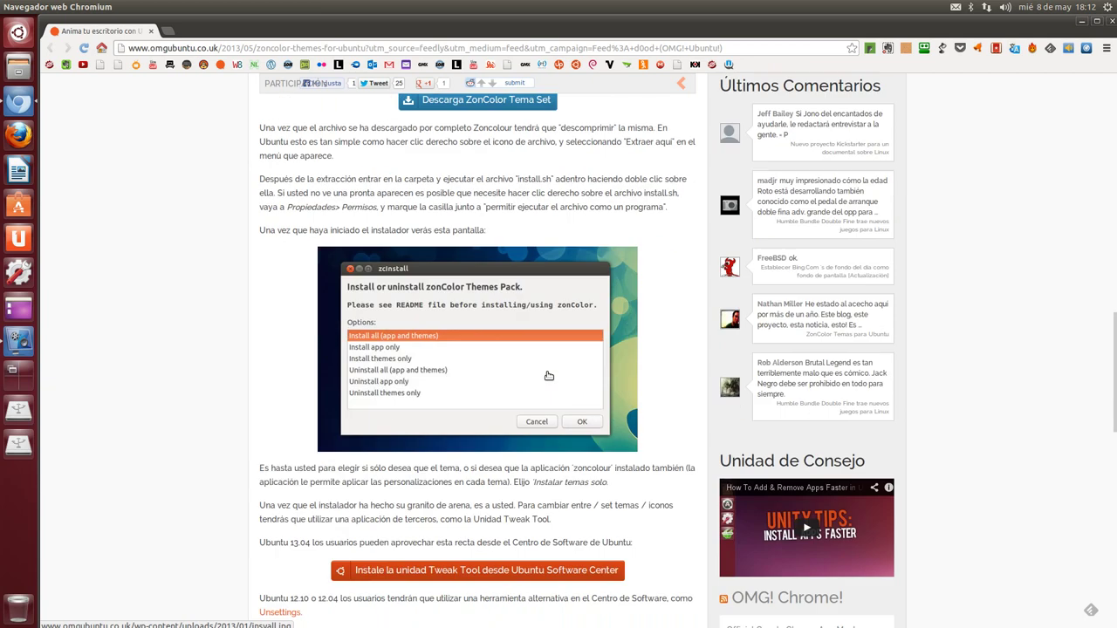
{"action": "mouse_move", "coordinate": [548, 375]}
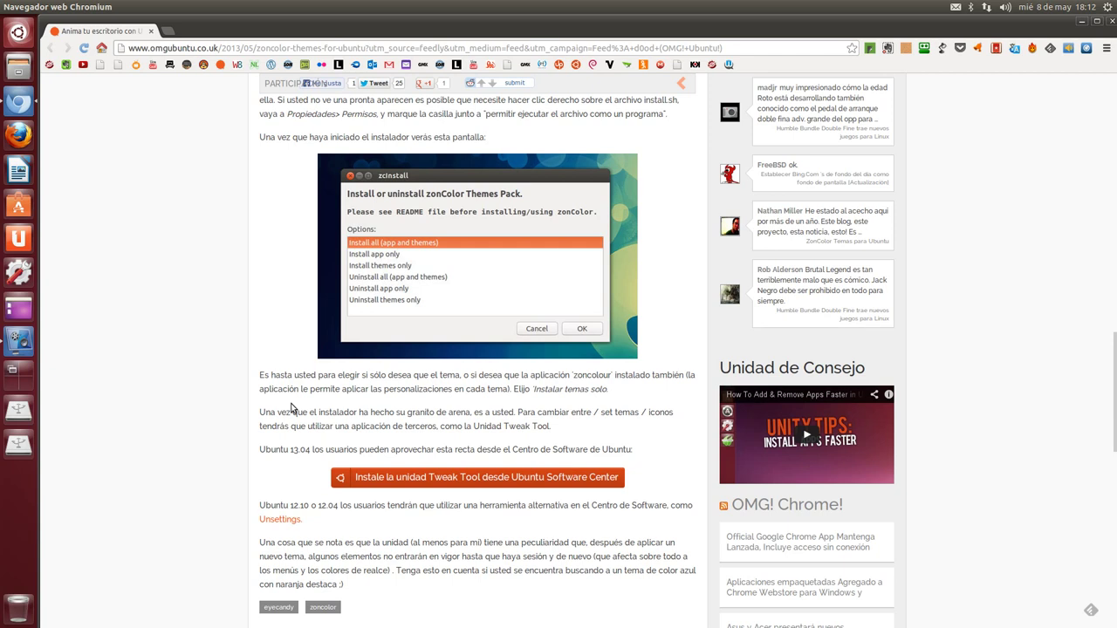
{"action": "scroll", "coordinate": [292, 409], "scroll_direction": "down", "scroll_amount": 2}
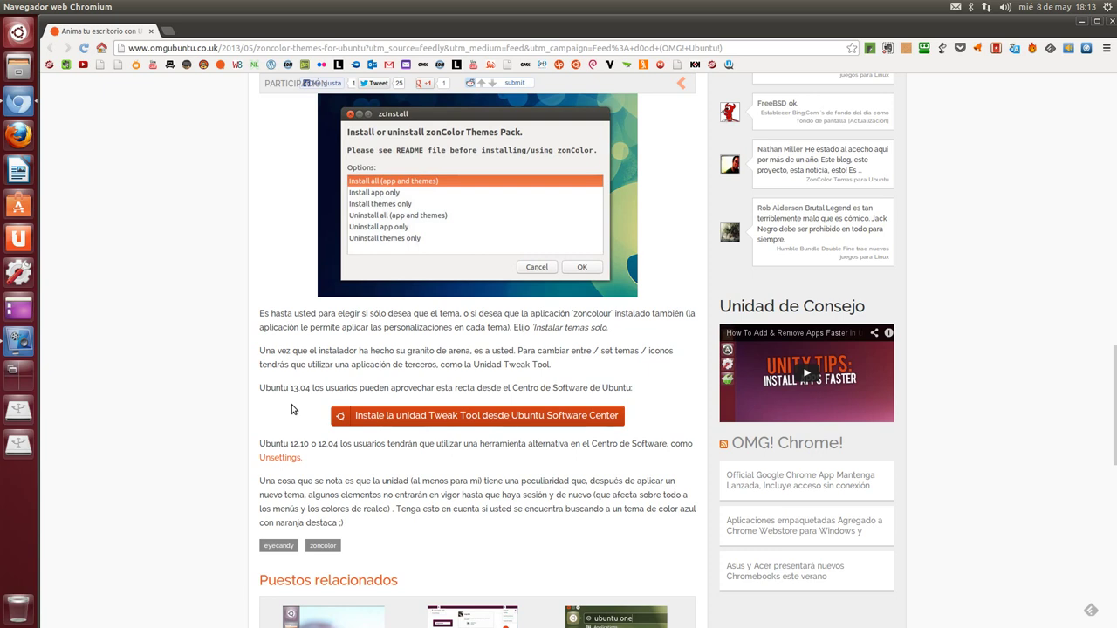
{"action": "left_click", "coordinate": [459, 419]}
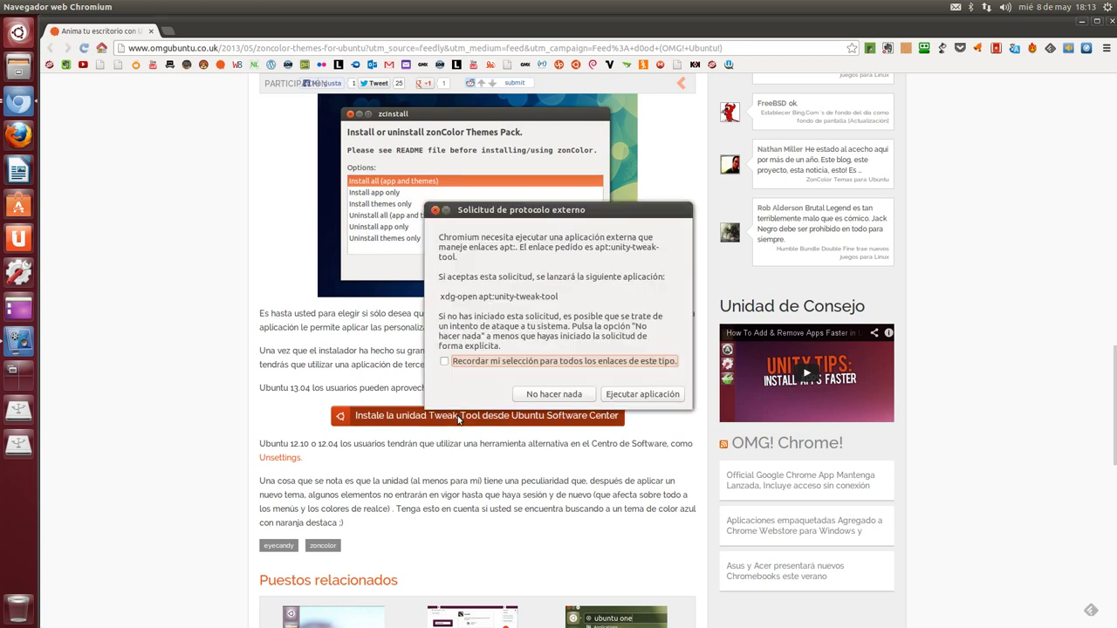
{"action": "left_click", "coordinate": [648, 396]}
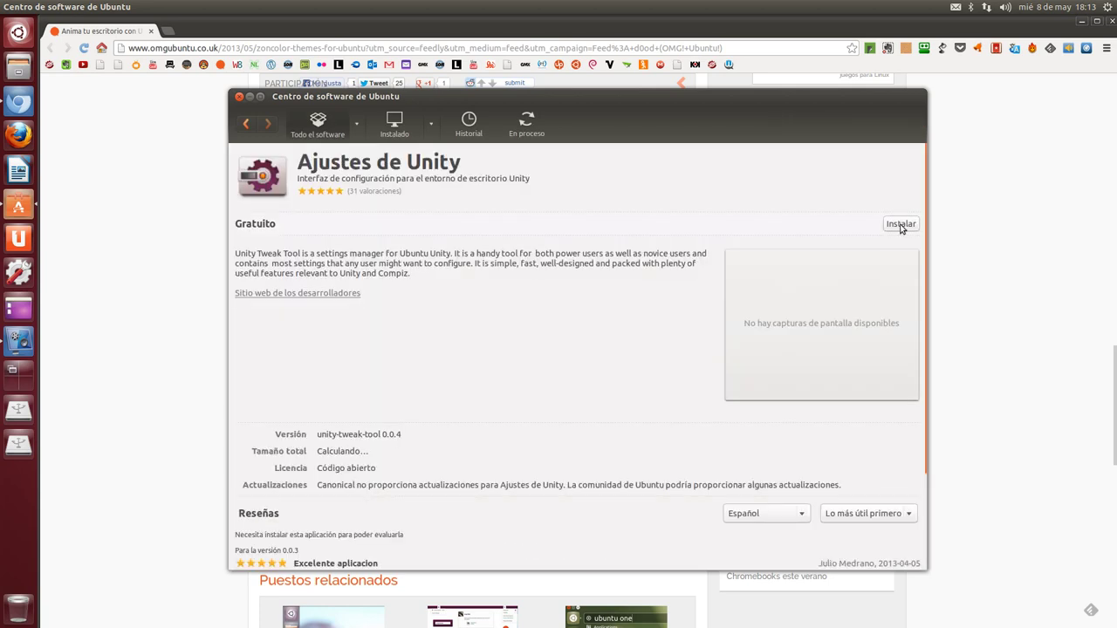
Install Ajustes de Unity, authenticating with the account password, and close the Software Center.
{"action": "left_click", "coordinate": [901, 224]}
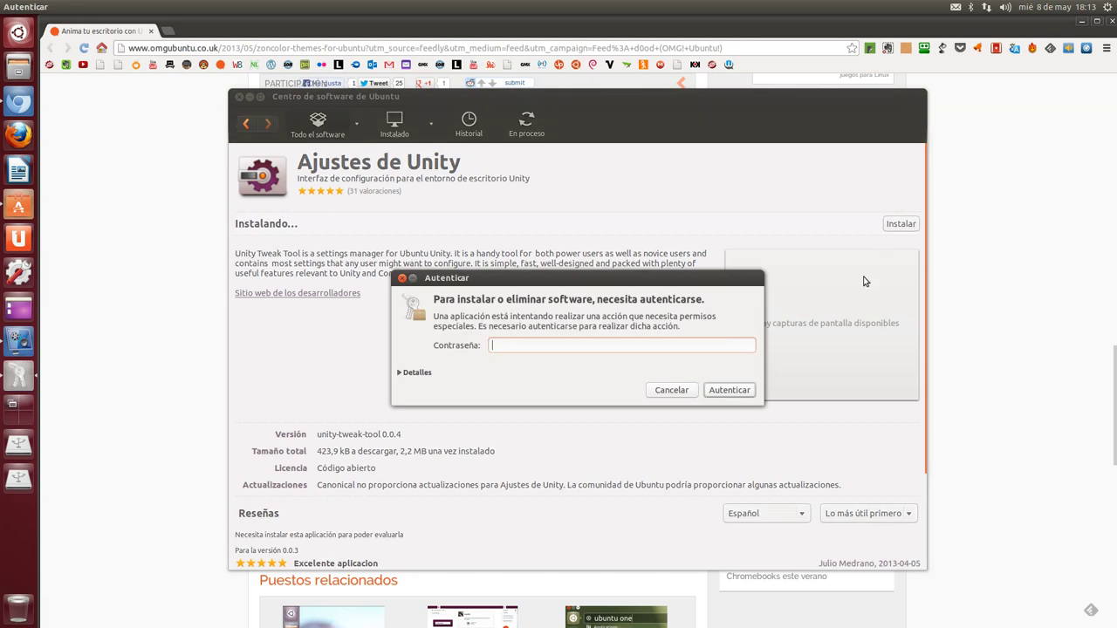
{"action": "type", "text": "••••••••"}
{"action": "key", "text": "Return"}
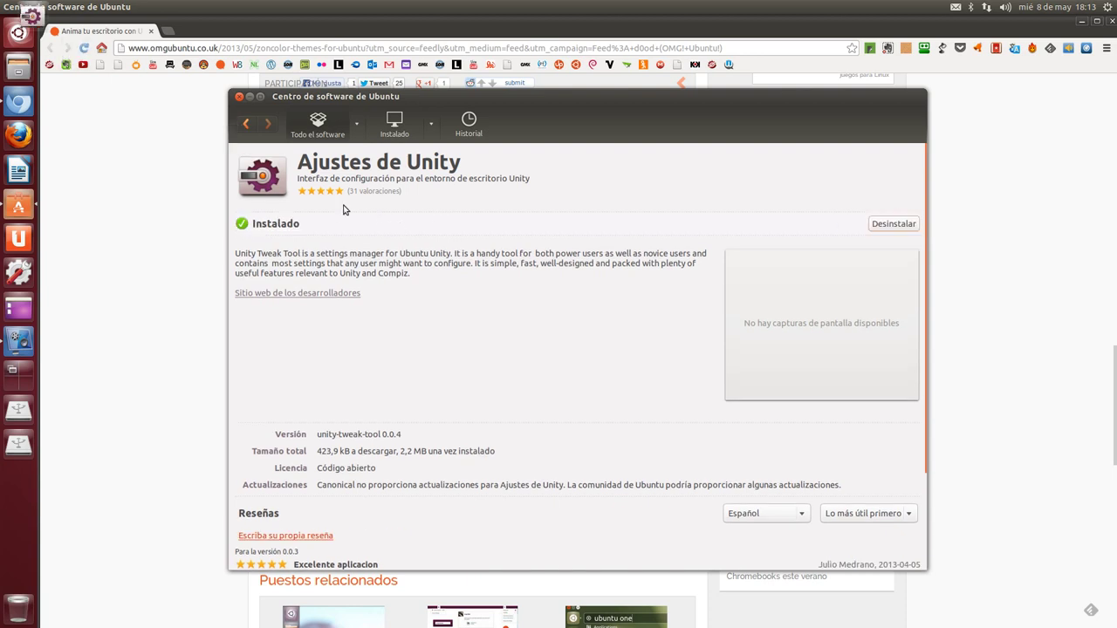
{"action": "left_click", "coordinate": [239, 96]}
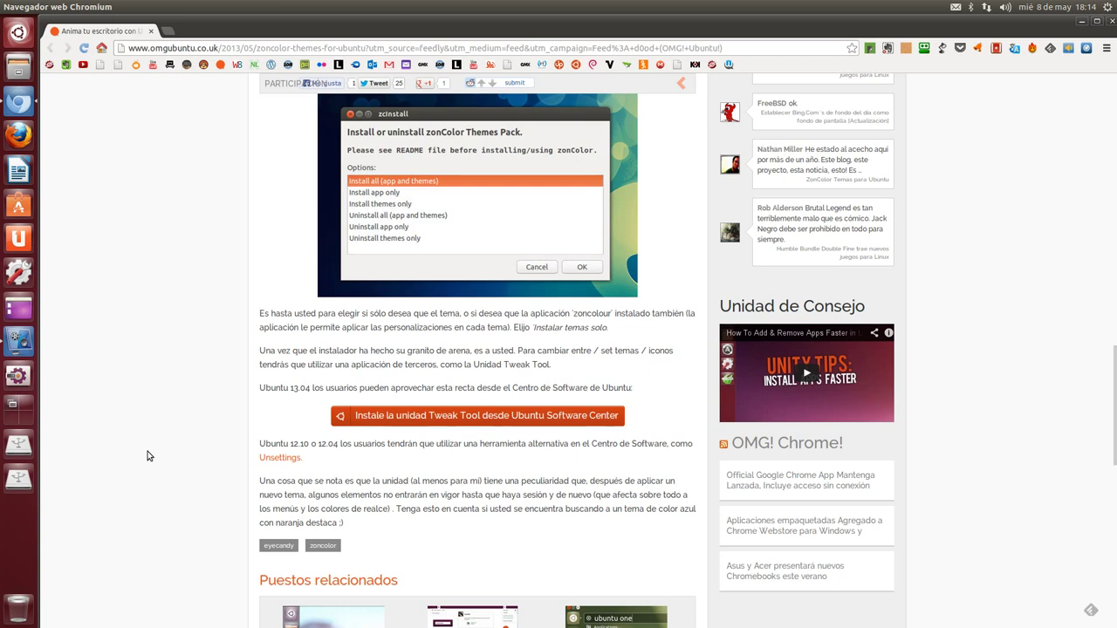
Read the article's closing notes on how new themes take effect in Unity.
{"action": "scroll", "coordinate": [147, 456], "scroll_direction": "down", "scroll_amount": 2}
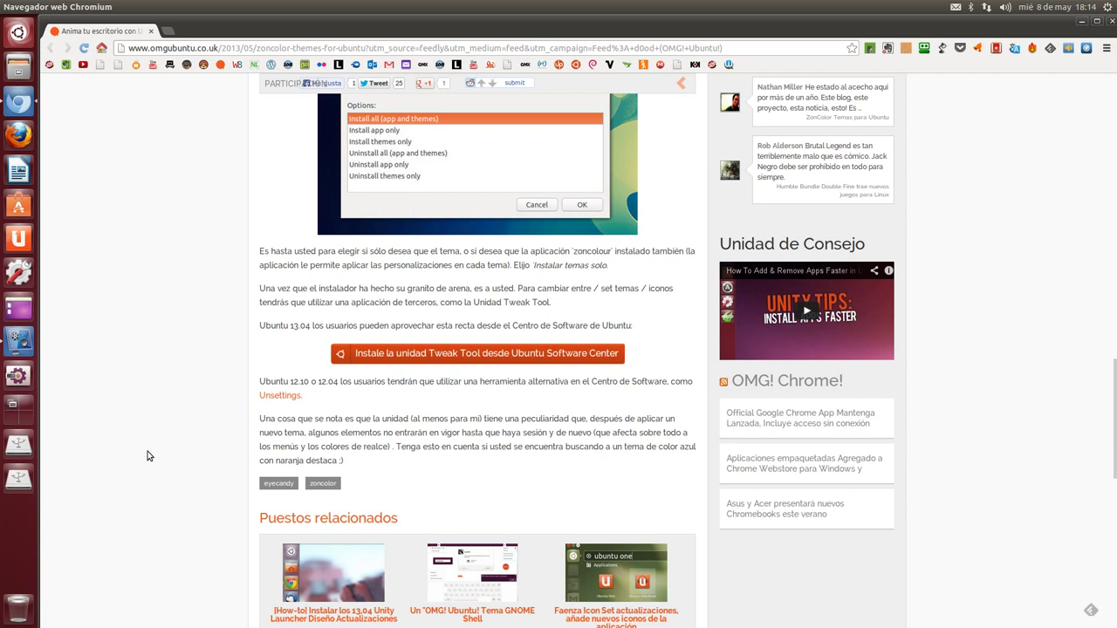
{"action": "scroll", "coordinate": [168, 447], "scroll_direction": "down", "scroll_amount": 4}
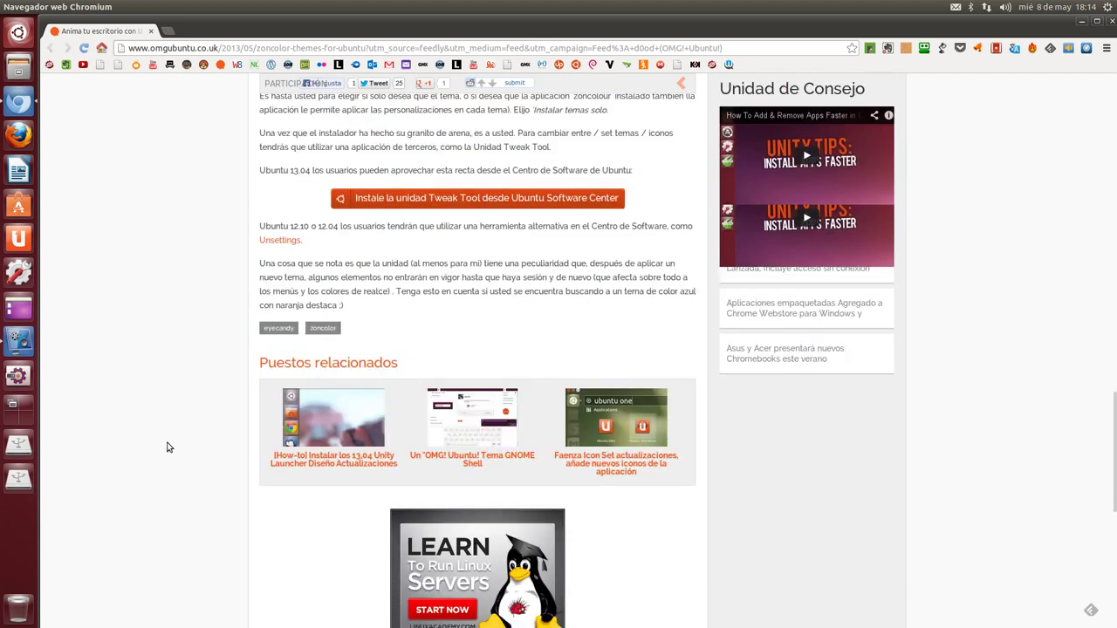
Close the browser article and open the Theme settings in Unity Tweak Tool.
{"action": "scroll", "coordinate": [166, 437], "scroll_direction": "up", "scroll_amount": 5}
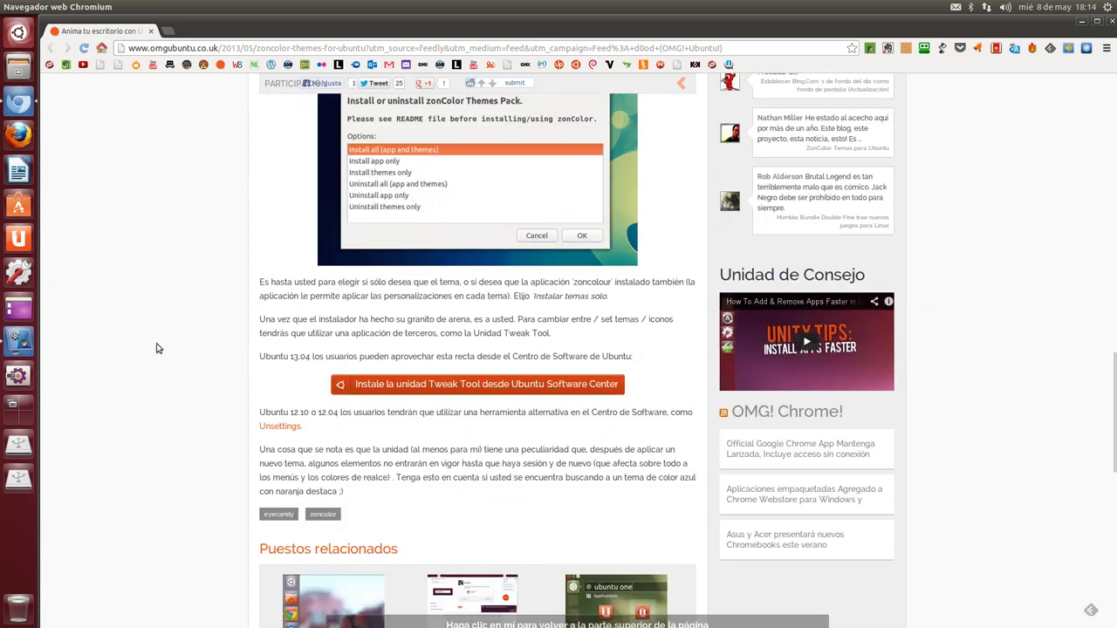
{"action": "left_click", "coordinate": [151, 32]}
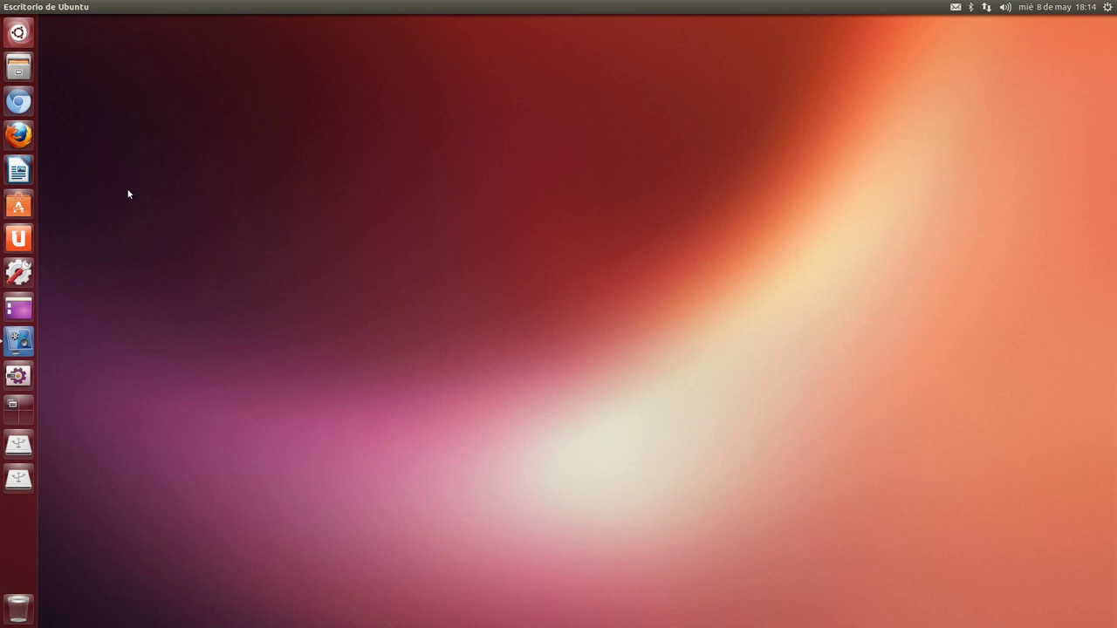
{"action": "left_click", "coordinate": [19, 376]}
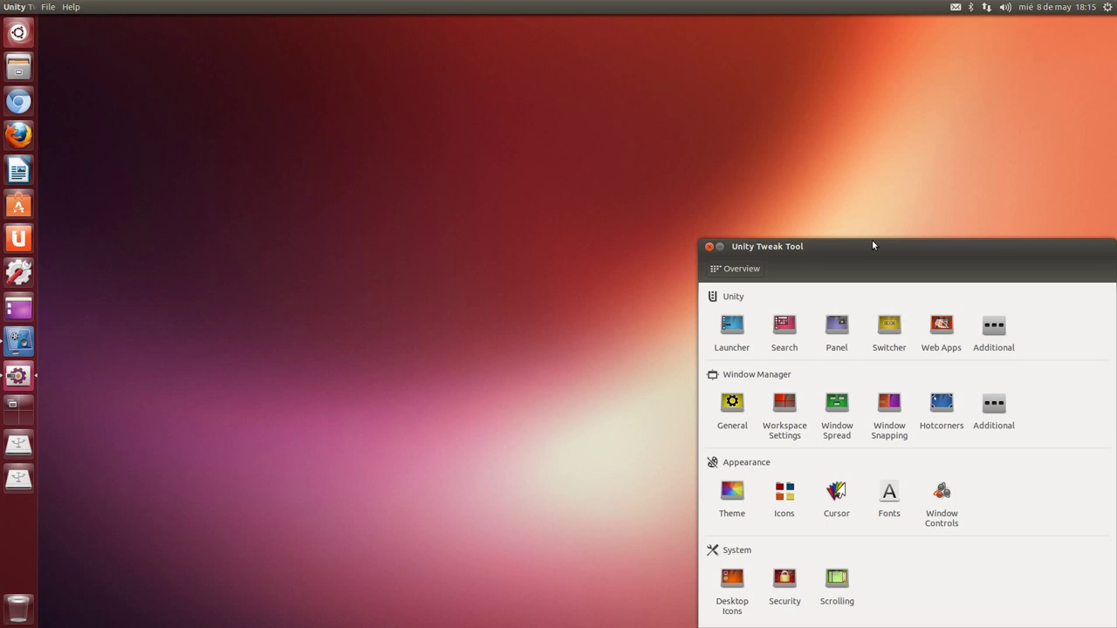
{"action": "left_click_drag", "start_coordinate": [872, 245], "coordinate": [530, 85]}
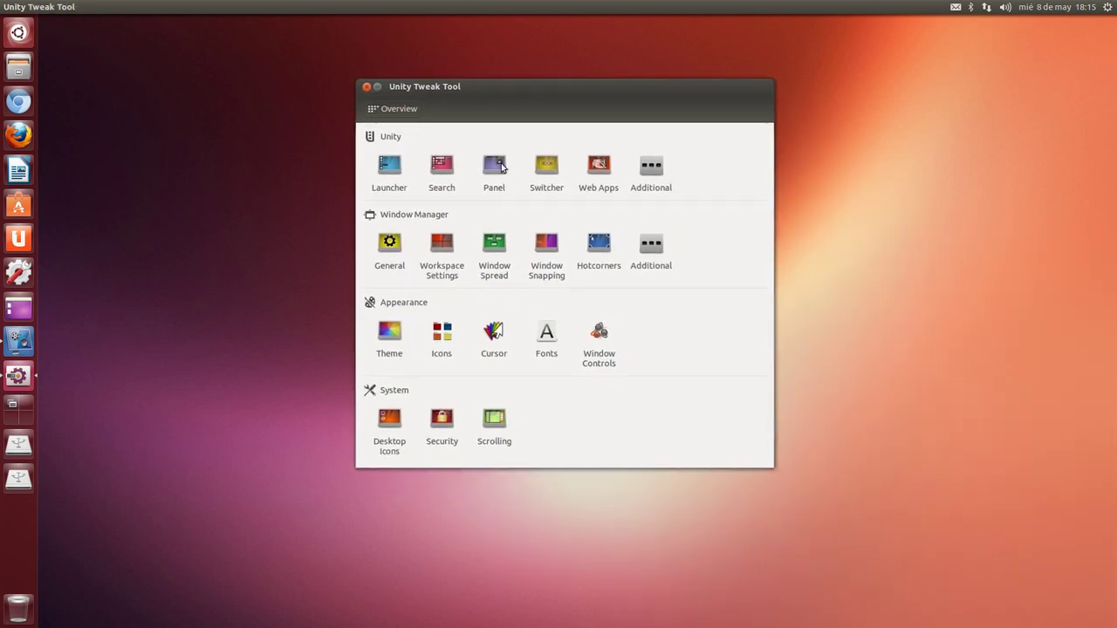
{"action": "left_click", "coordinate": [394, 338]}
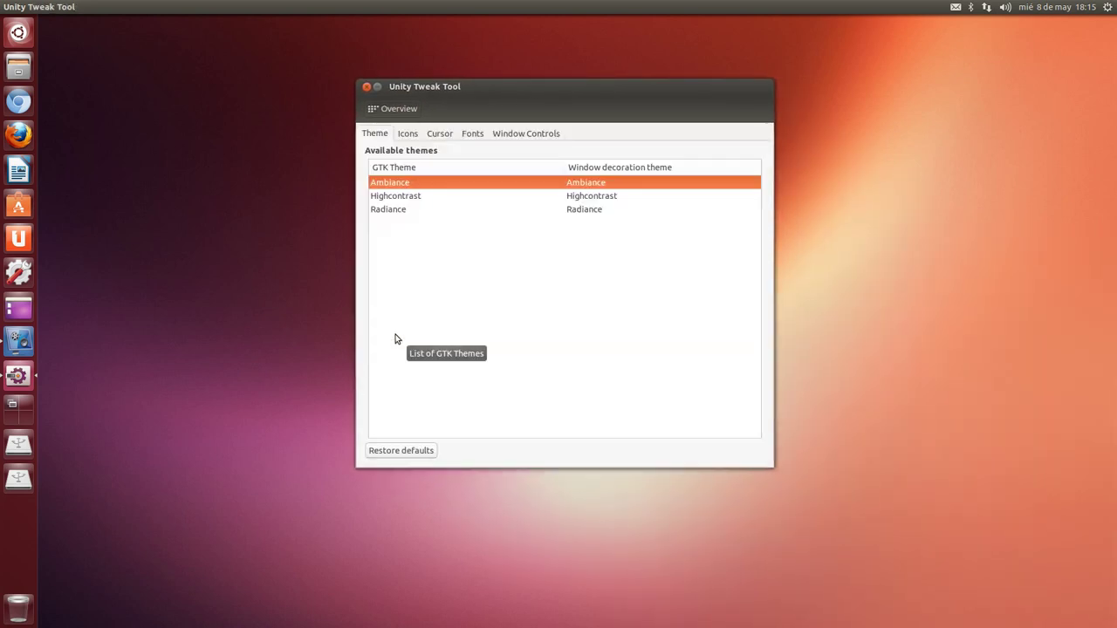
Restore the default theme, look over the available icon and cursor themes, and close Unity Tweak Tool.
{"action": "left_click", "coordinate": [407, 453]}
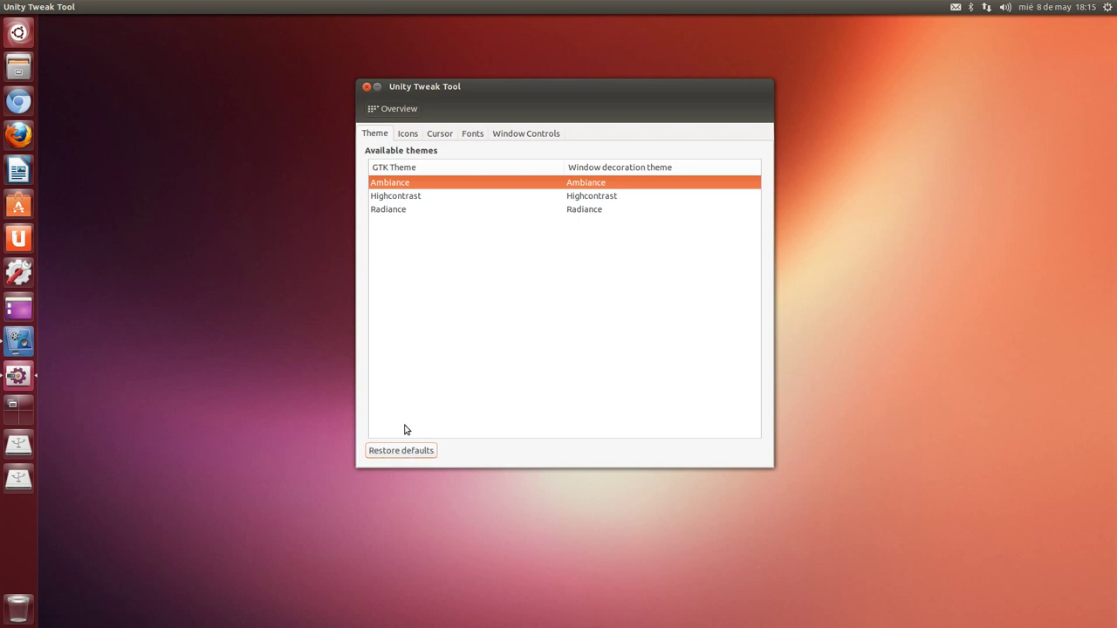
{"action": "left_click", "coordinate": [407, 134]}
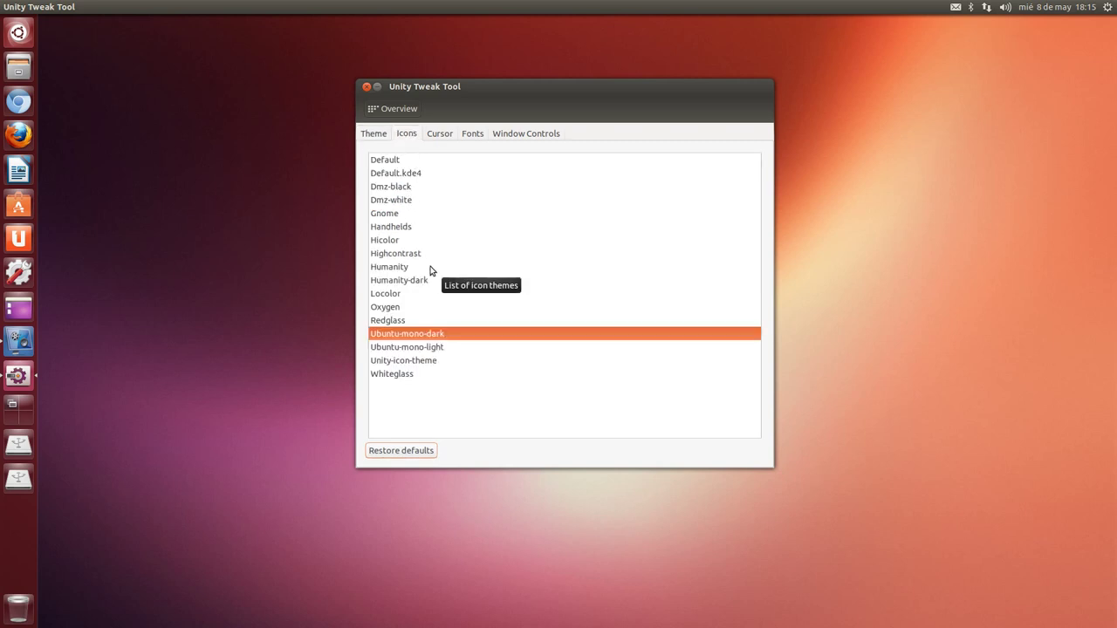
{"action": "left_click", "coordinate": [439, 134]}
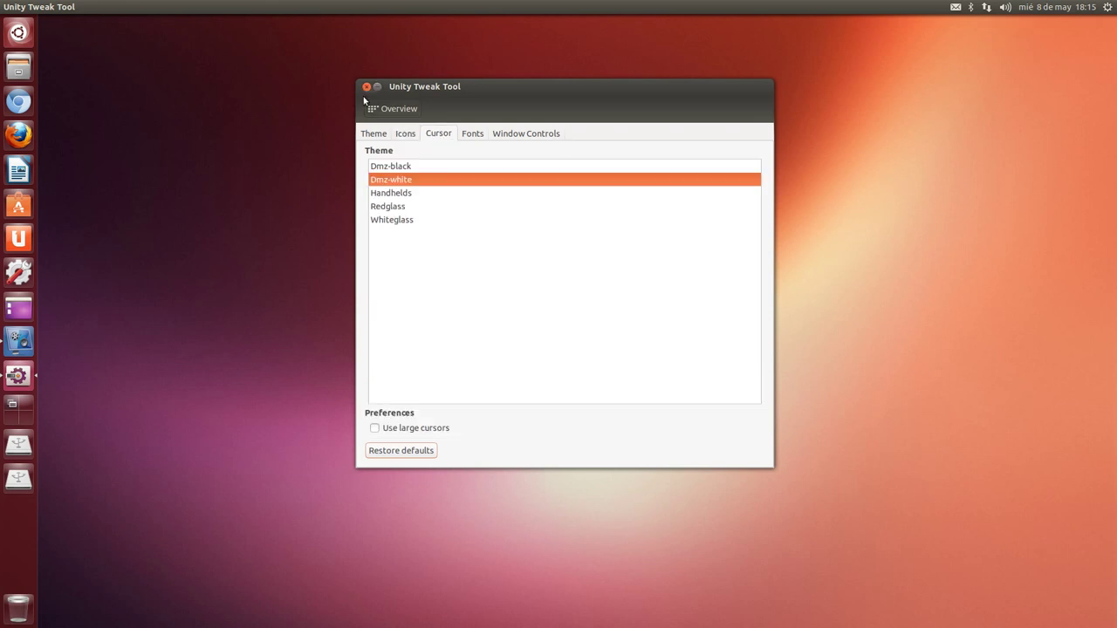
{"action": "left_click", "coordinate": [367, 86]}
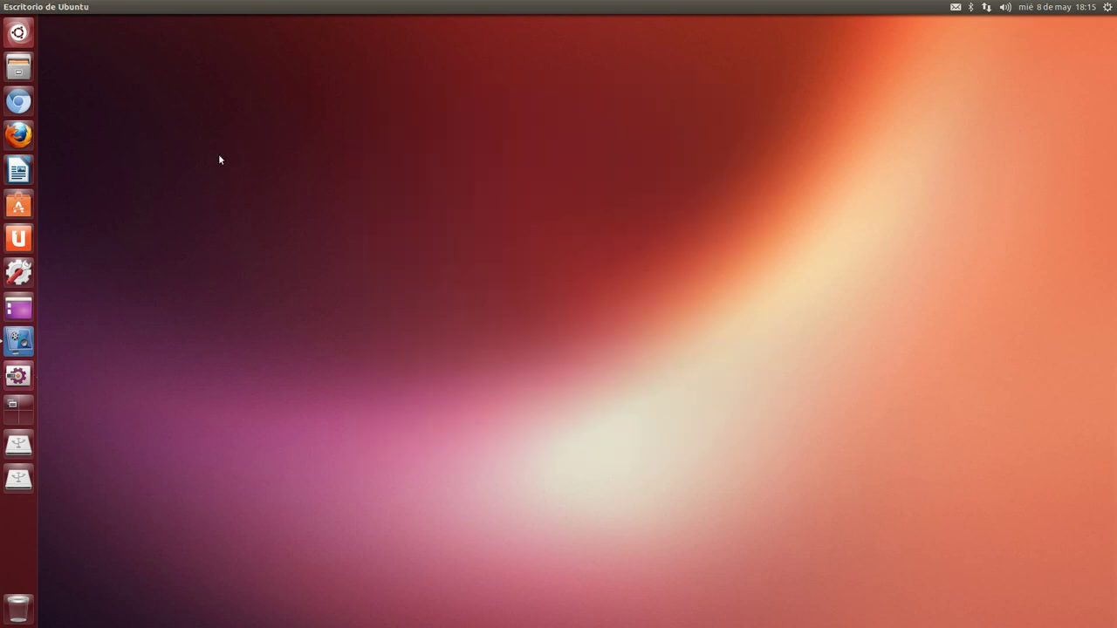
Open the zoncolor-themes folder in the file manager and try to run install.sh from there, closing the text editor.
{"action": "left_click", "coordinate": [18, 69]}
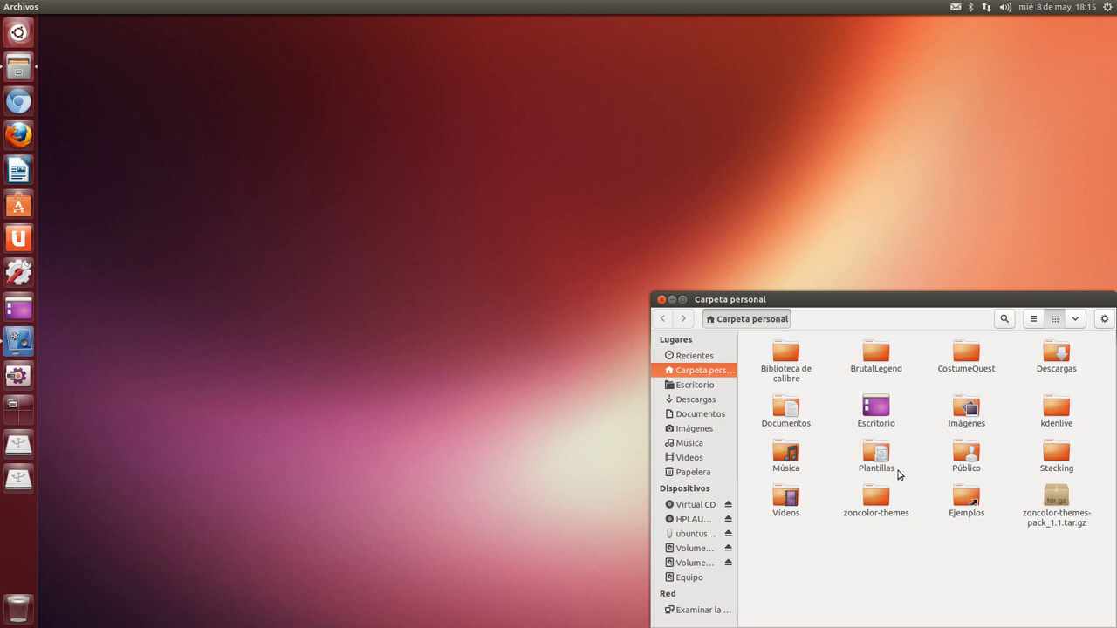
{"action": "double_click", "coordinate": [877, 504]}
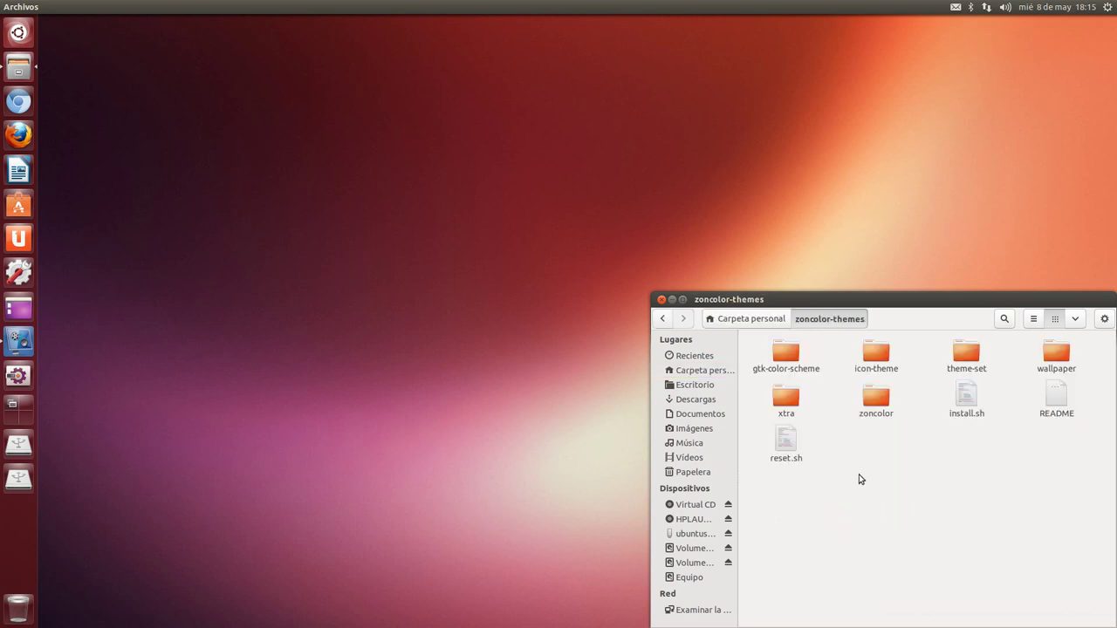
{"action": "left_click", "coordinate": [967, 402]}
{"action": "double_click", "coordinate": [967, 402]}
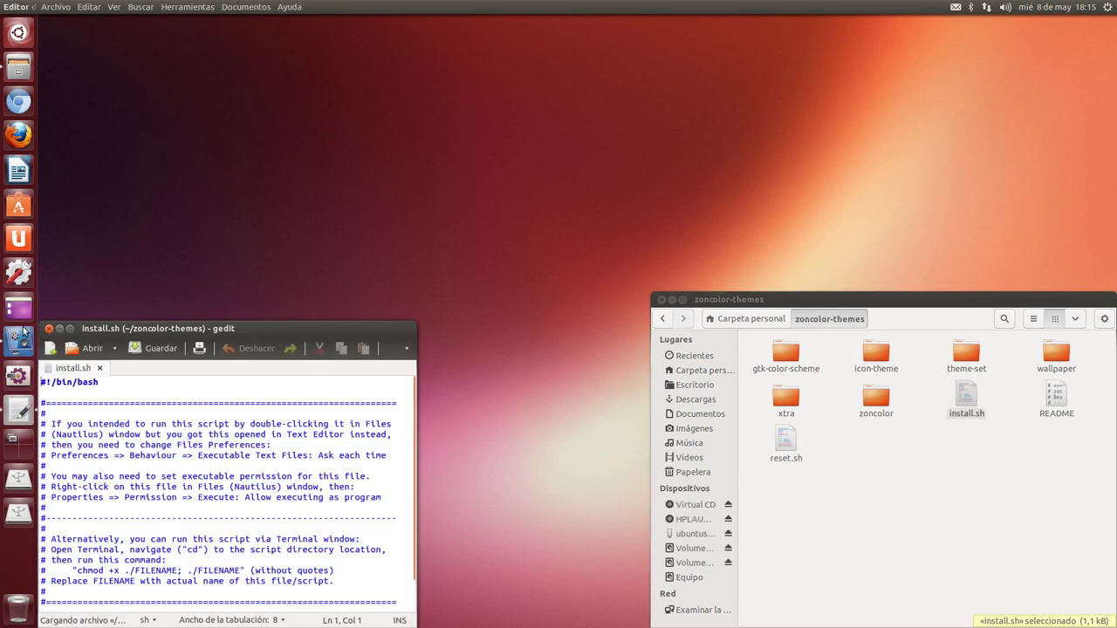
{"action": "left_click", "coordinate": [50, 329]}
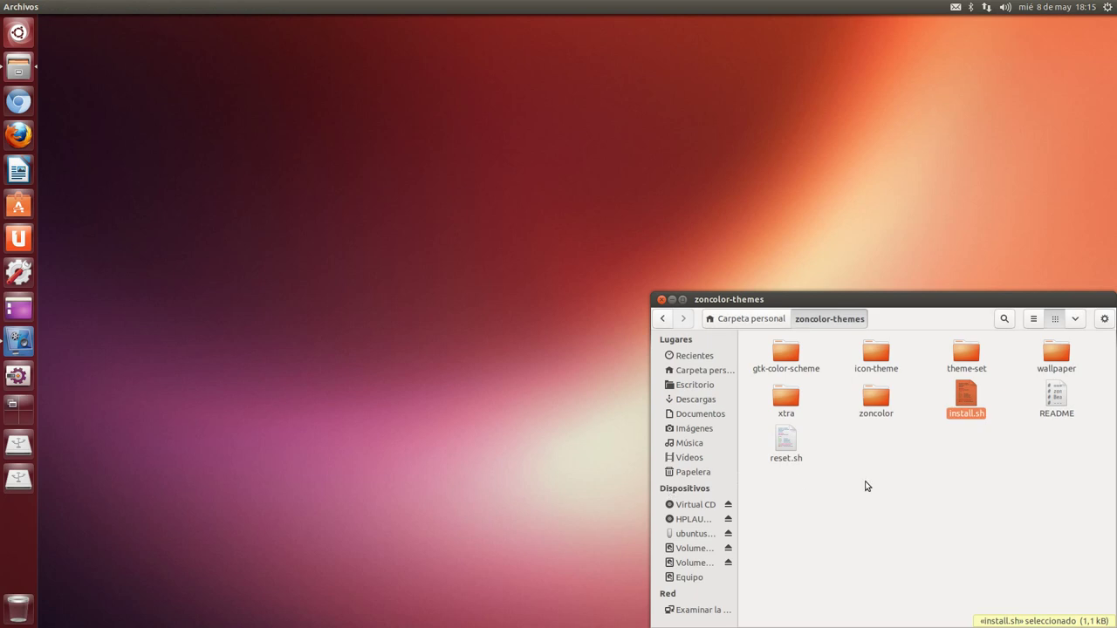
Open a terminal in the zoncolor-themes folder.
{"action": "right_click", "coordinate": [942, 472]}
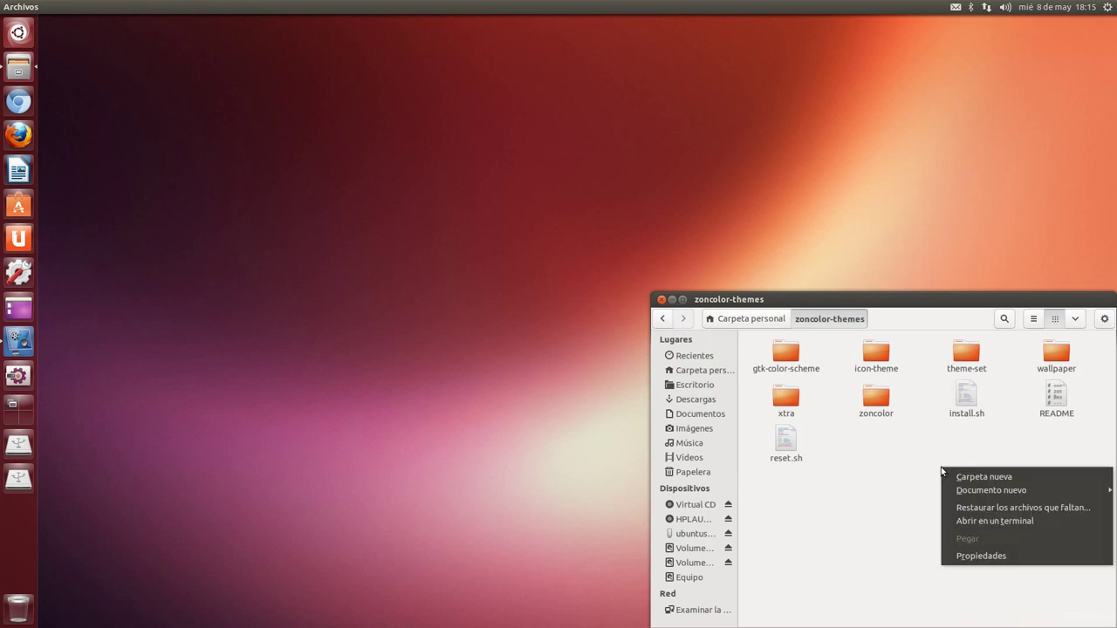
{"action": "left_click", "coordinate": [971, 527]}
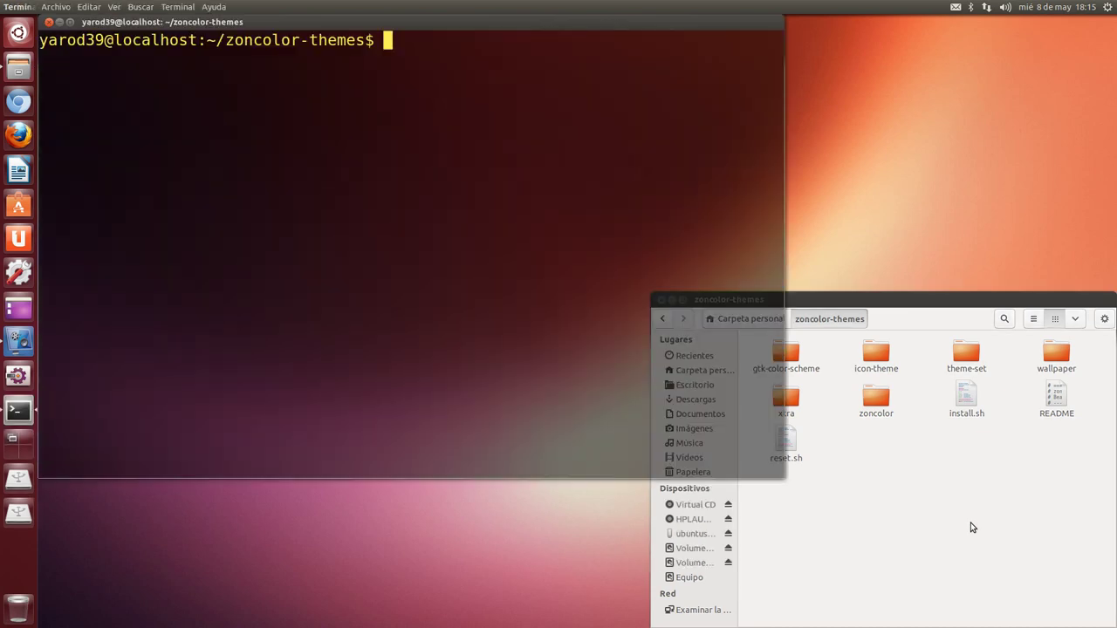
Start a root shell with sudo su, entering the account password, and try to run ./install.sh as root.
{"action": "type", "text": "sudo su"}
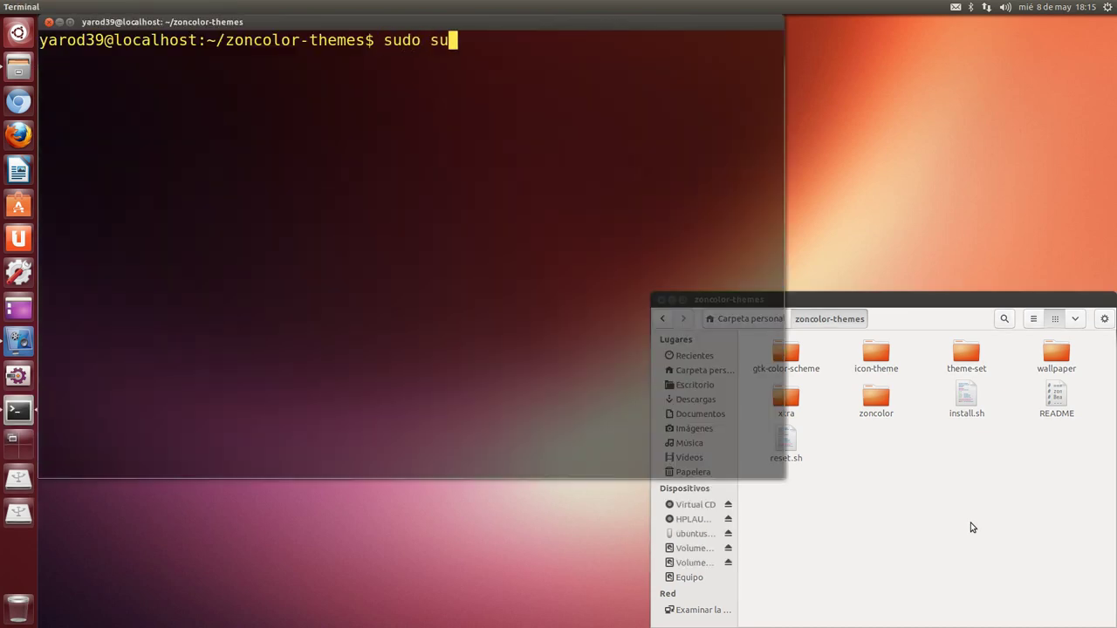
{"action": "key", "text": "Return"}
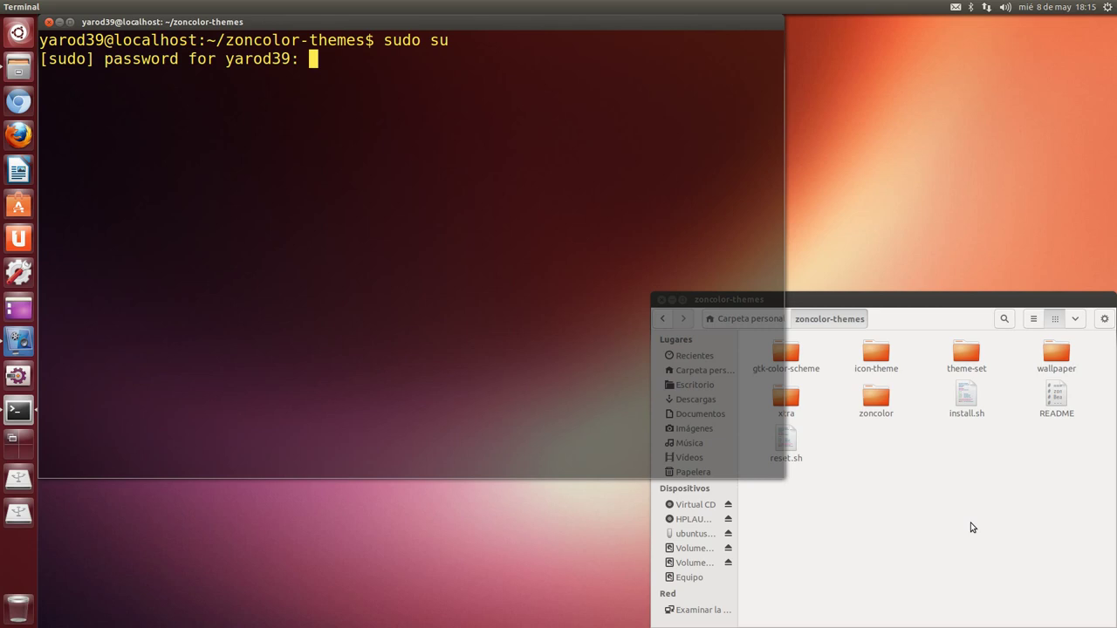
{"action": "key", "text": "Return"}
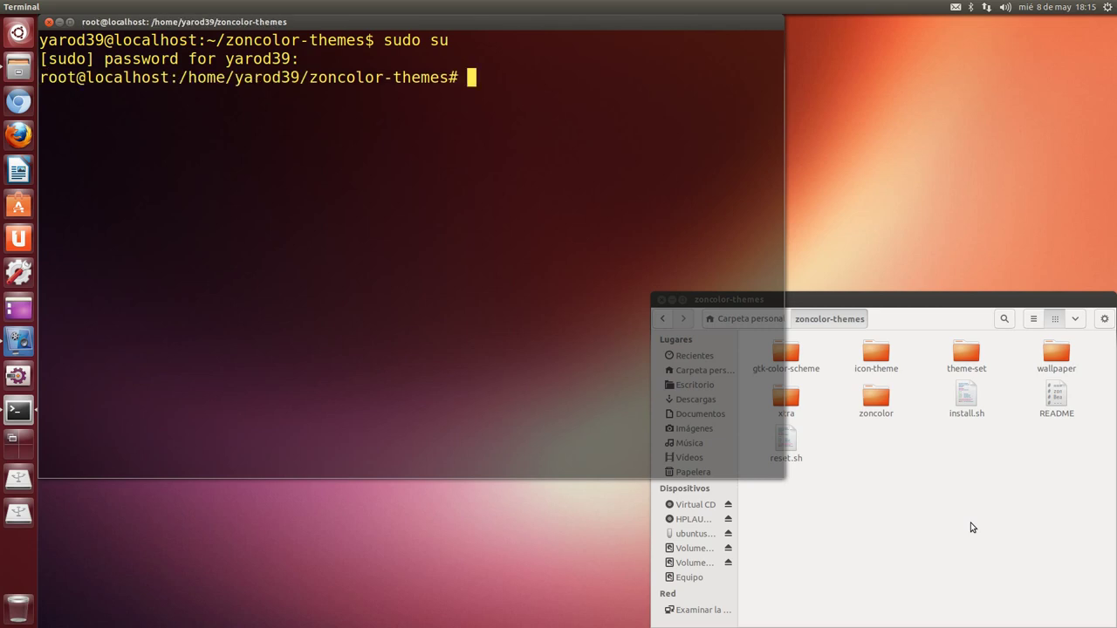
{"action": "type", "text": "./ins"}
{"action": "key", "text": "Tab"}
{"action": "key", "text": "Return"}
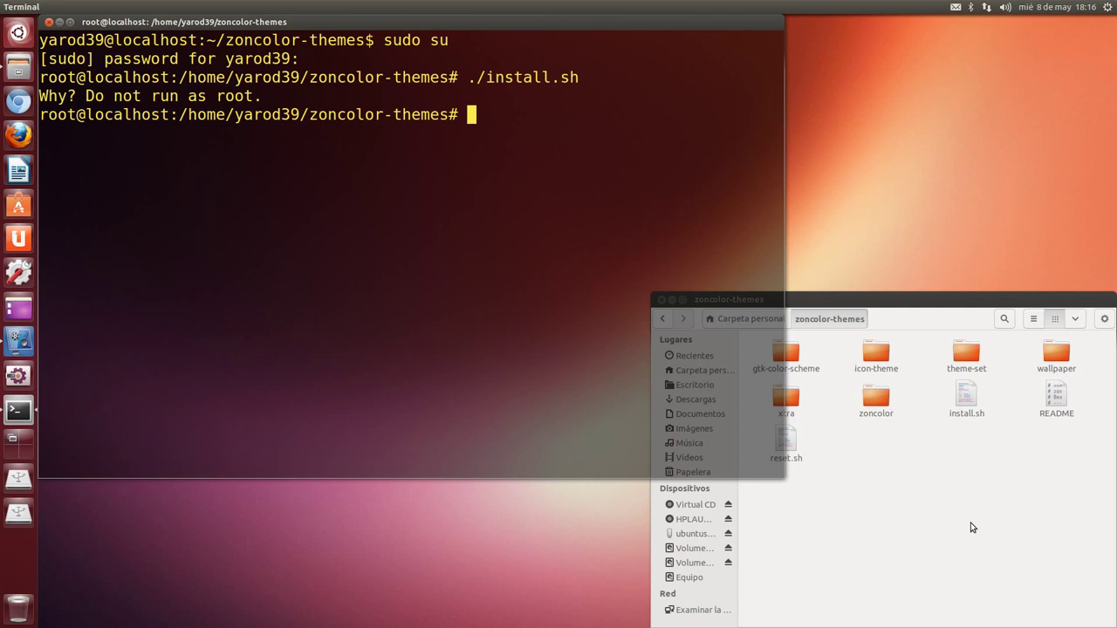
Exit the root shell and return to the normal user prompt.
{"action": "type", "text": "."}
{"action": "key", "text": "BackSpace"}
{"action": "type", "text": "exi"}
{"action": "type", "text": "t"}
{"action": "key", "text": "Return"}
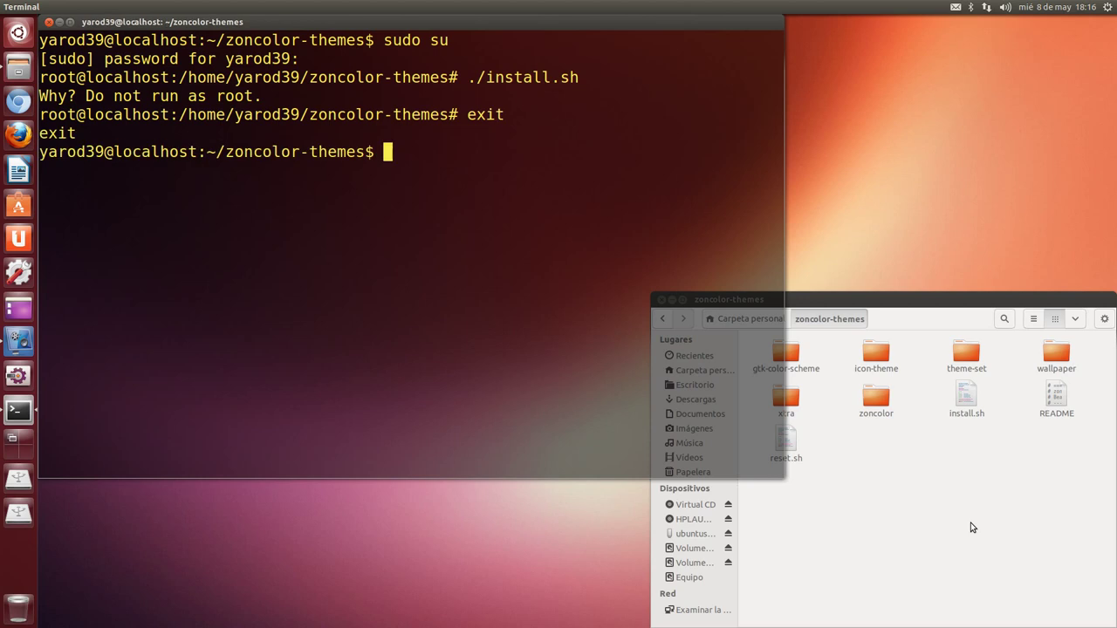
Run ./install.sh as the normal user and accept the zcInstall dialog without selecting an option.
{"action": "type", "text": "./k"}
{"action": "key", "text": "BackSpace"}
{"action": "type", "text": "install.sh"}
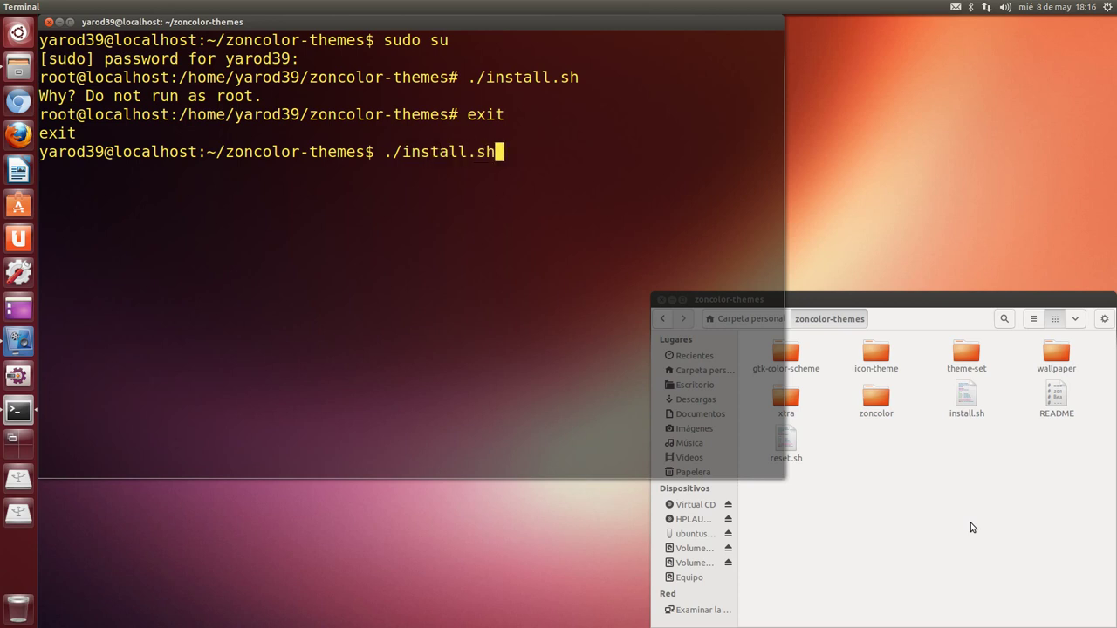
{"action": "key", "text": "Return"}
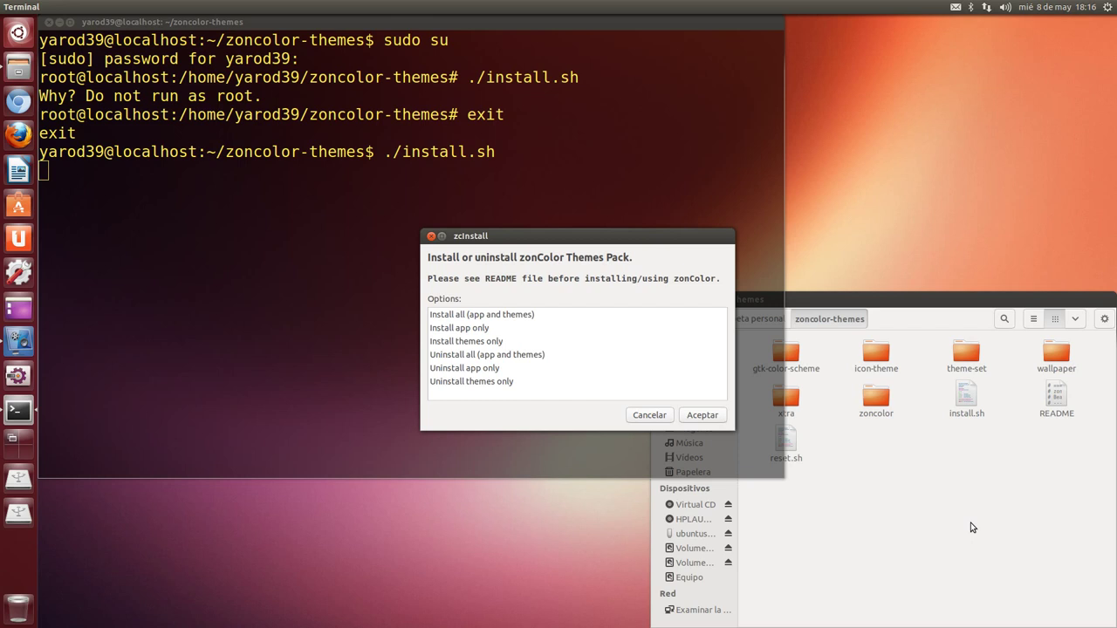
{"action": "left_click", "coordinate": [709, 415]}
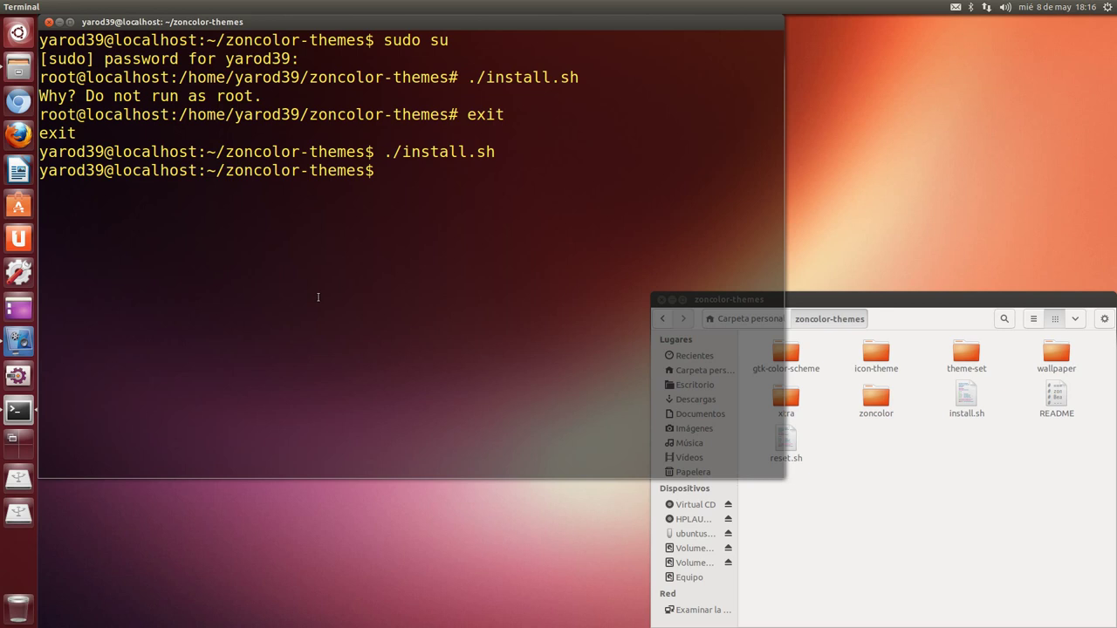
Run ./install.sh again with the option Install all (app and themes), and close the terminal and the file manager window.
{"action": "key", "text": "Up"}
{"action": "key", "text": "Return"}
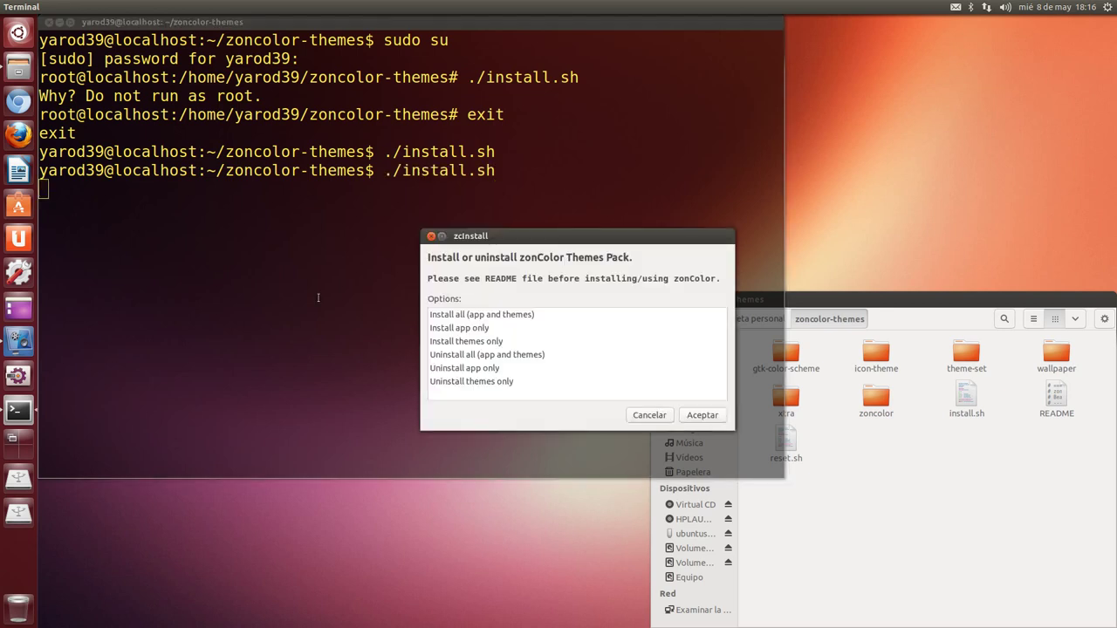
{"action": "left_click", "coordinate": [455, 318]}
{"action": "left_click", "coordinate": [456, 329]}
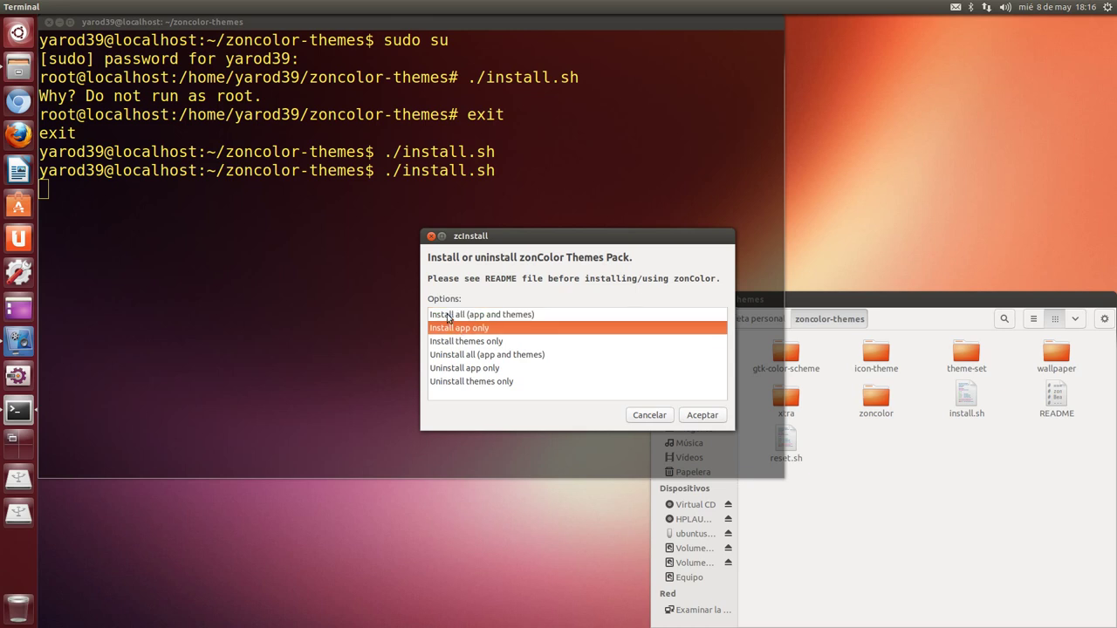
{"action": "left_click", "coordinate": [450, 315]}
{"action": "left_click", "coordinate": [451, 330]}
{"action": "left_click", "coordinate": [451, 343]}
{"action": "left_click", "coordinate": [454, 358]}
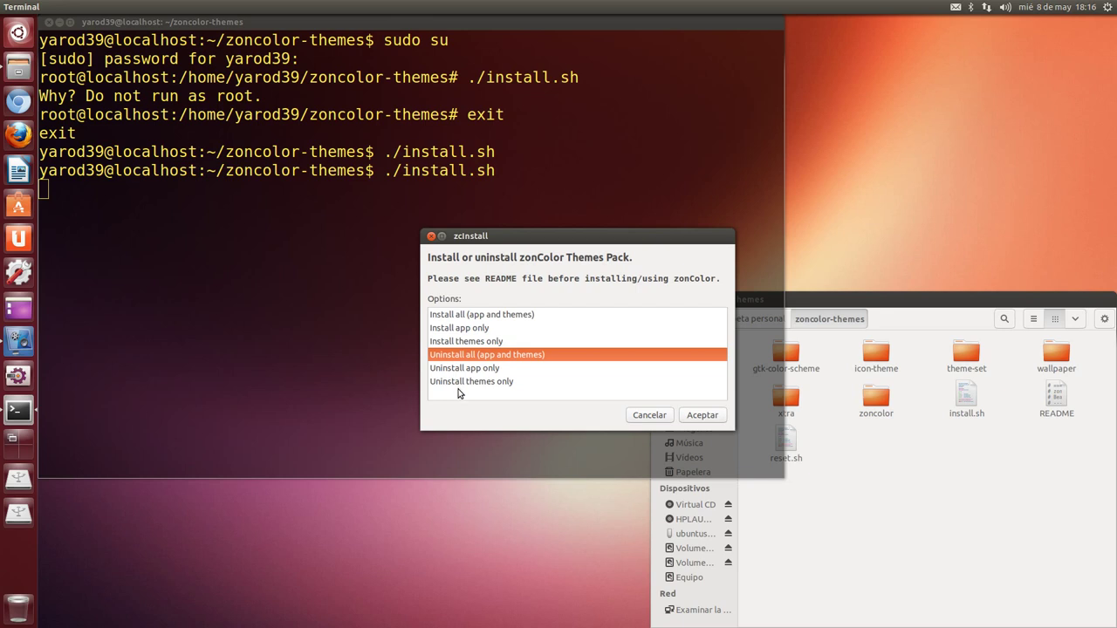
{"action": "left_click", "coordinate": [449, 345]}
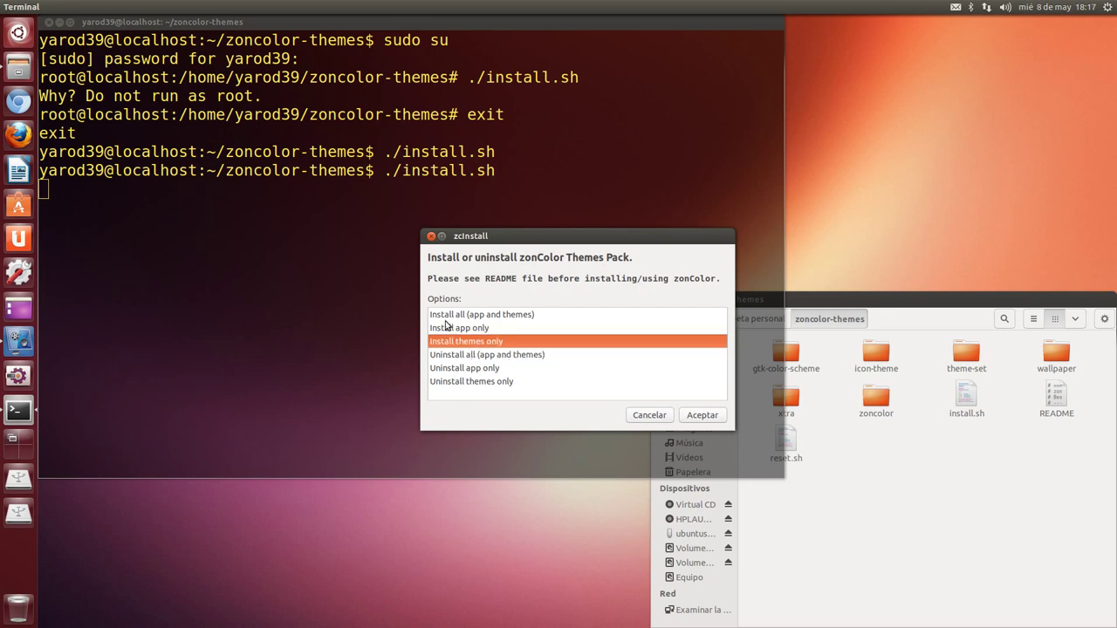
{"action": "left_click", "coordinate": [449, 328]}
{"action": "left_click", "coordinate": [449, 316]}
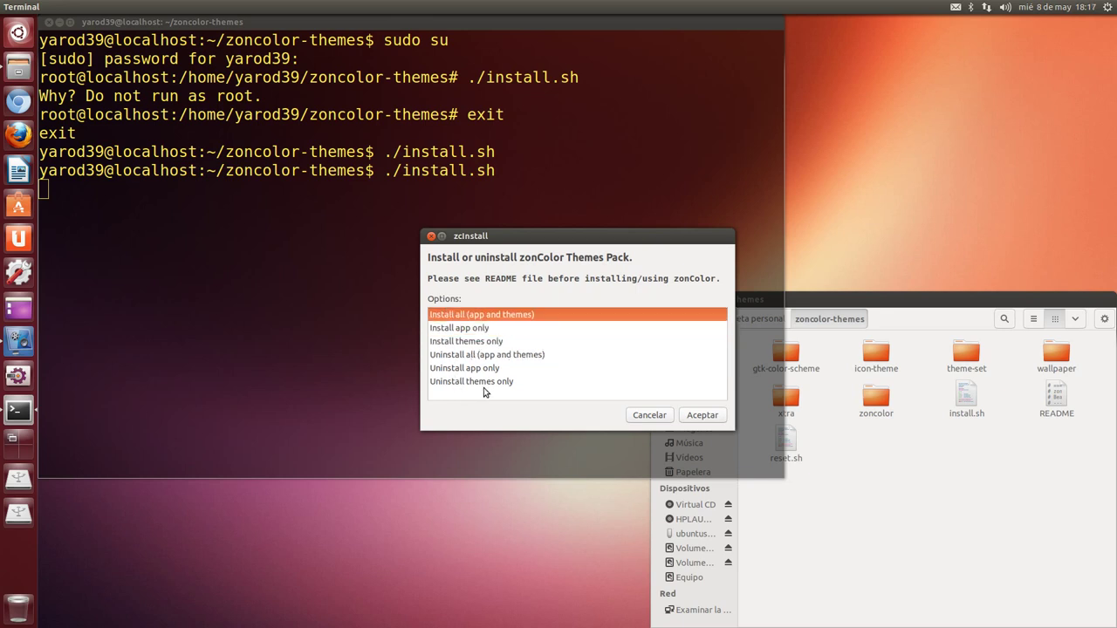
{"action": "left_click", "coordinate": [702, 416]}
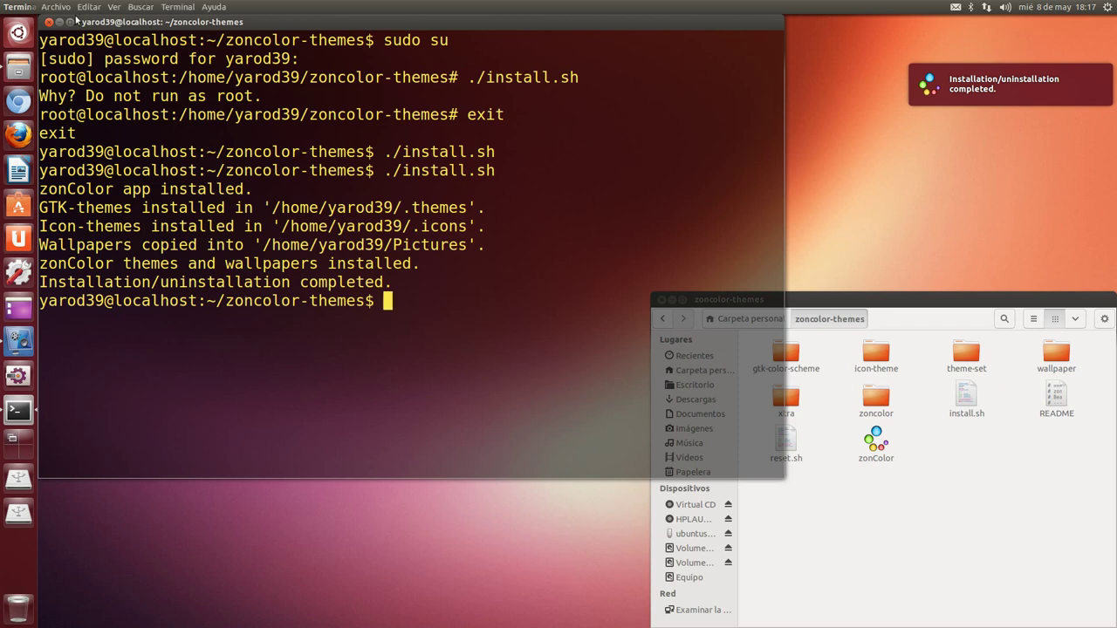
{"action": "left_click", "coordinate": [49, 21]}
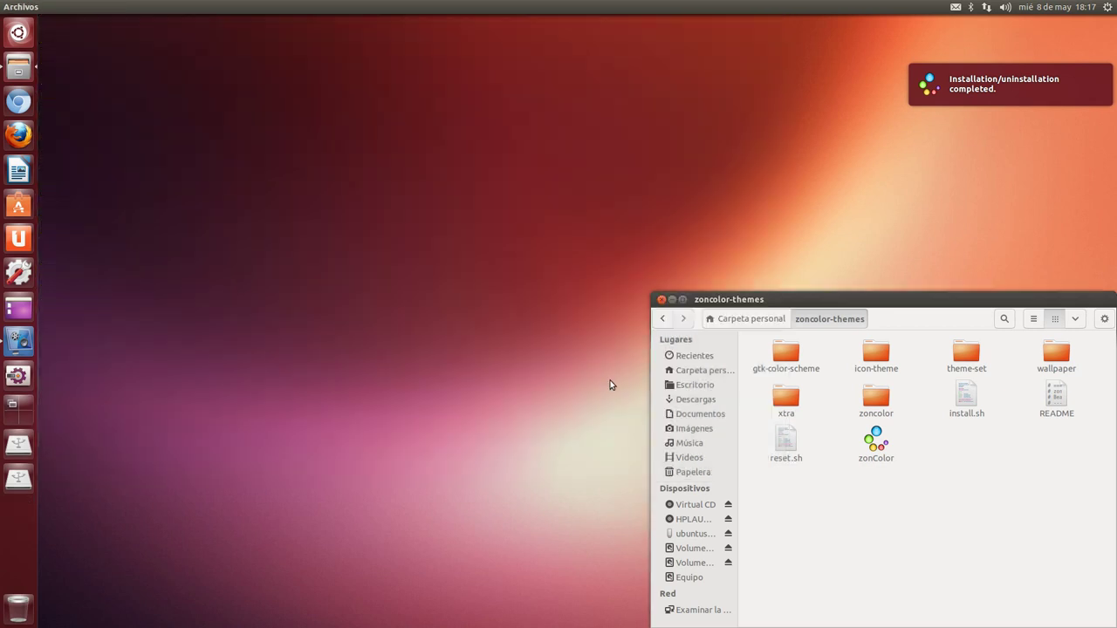
{"action": "left_click", "coordinate": [661, 300]}
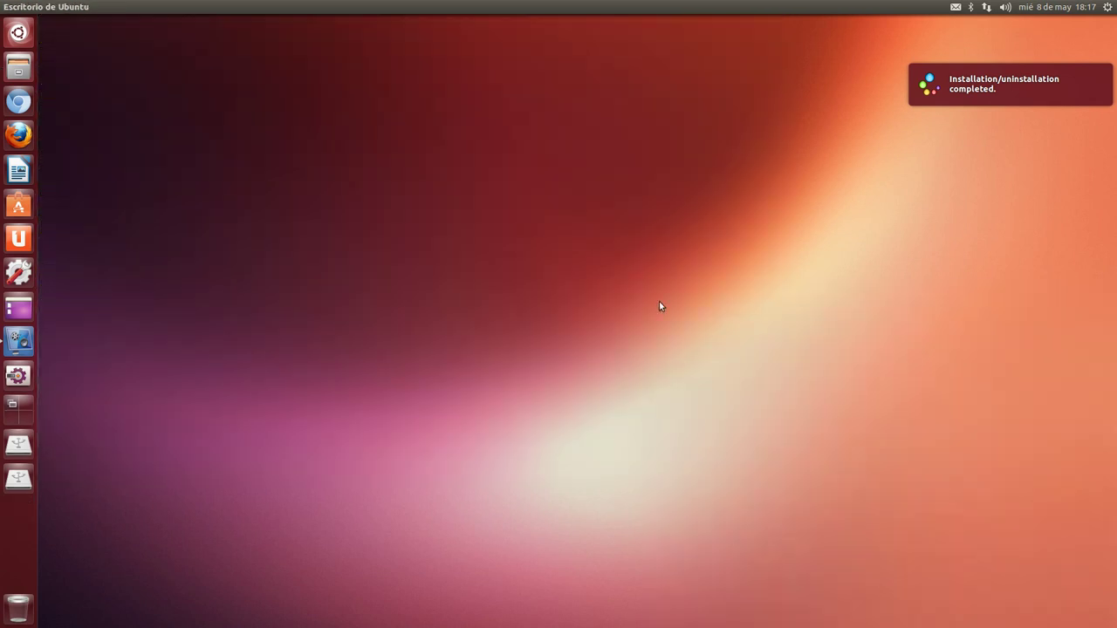
Open the Theme settings in Unity Tweak Tool and apply the Zoncolor GTK theme.
{"action": "left_click", "coordinate": [15, 376]}
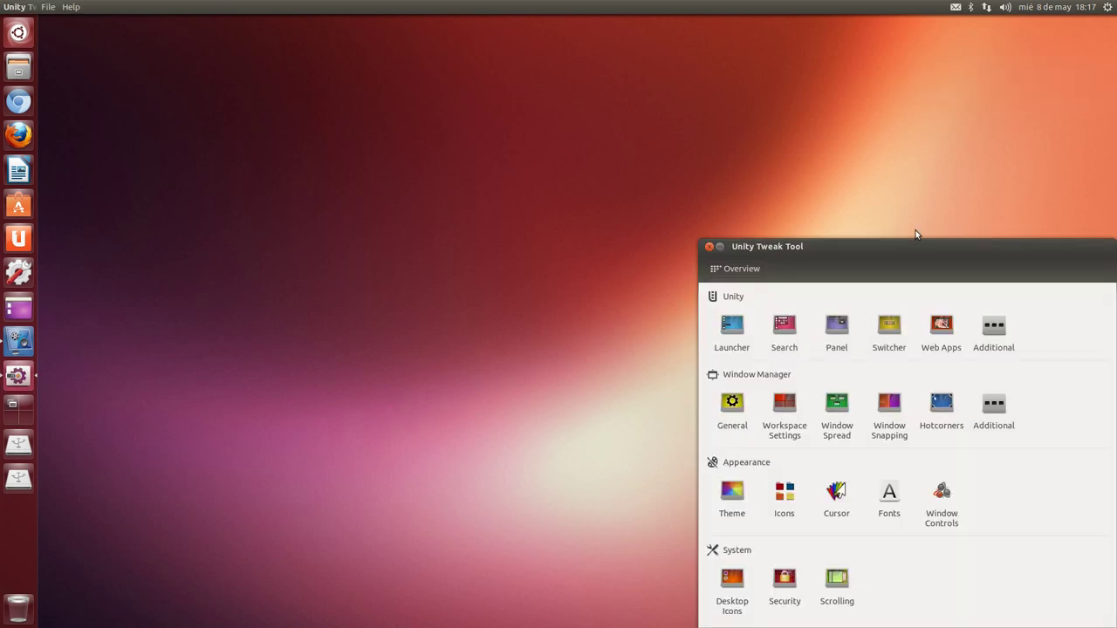
{"action": "left_click_drag", "start_coordinate": [913, 246], "coordinate": [598, 103]}
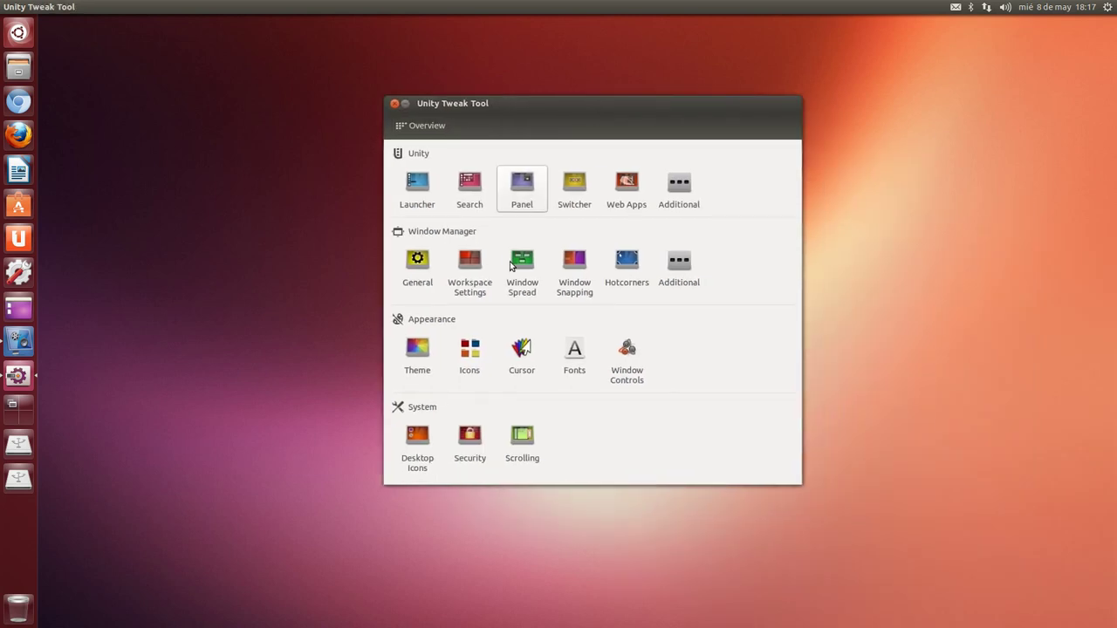
{"action": "left_click", "coordinate": [417, 358]}
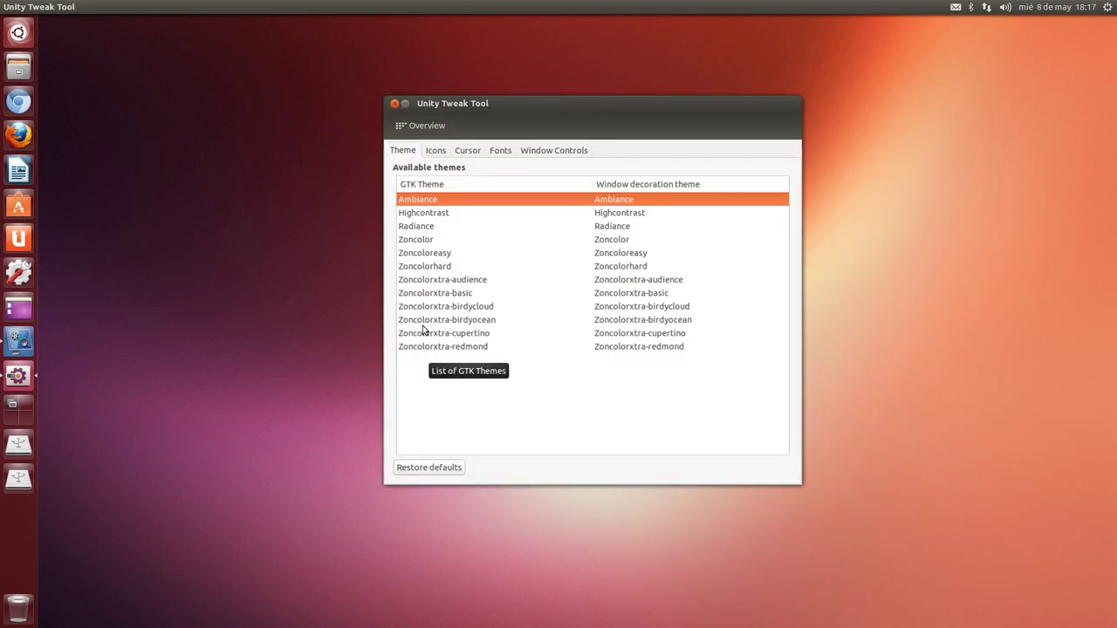
{"action": "left_click", "coordinate": [416, 242]}
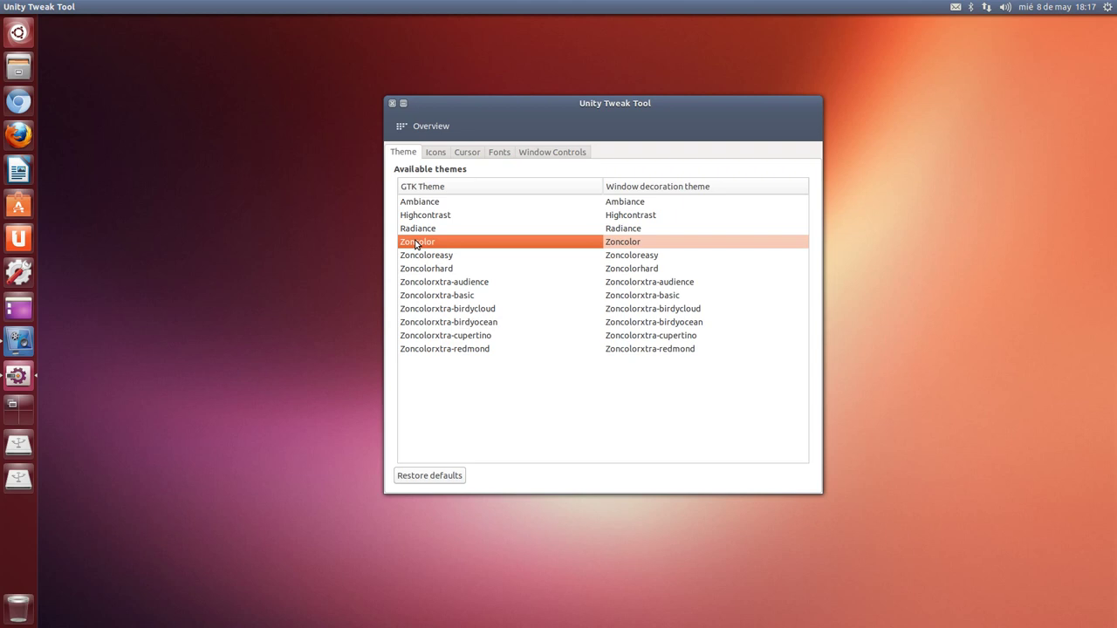
Try the Zoncolorbrown icon theme, apply Zoncolorsky in its place, and close Unity Tweak Tool.
{"action": "left_click", "coordinate": [435, 154]}
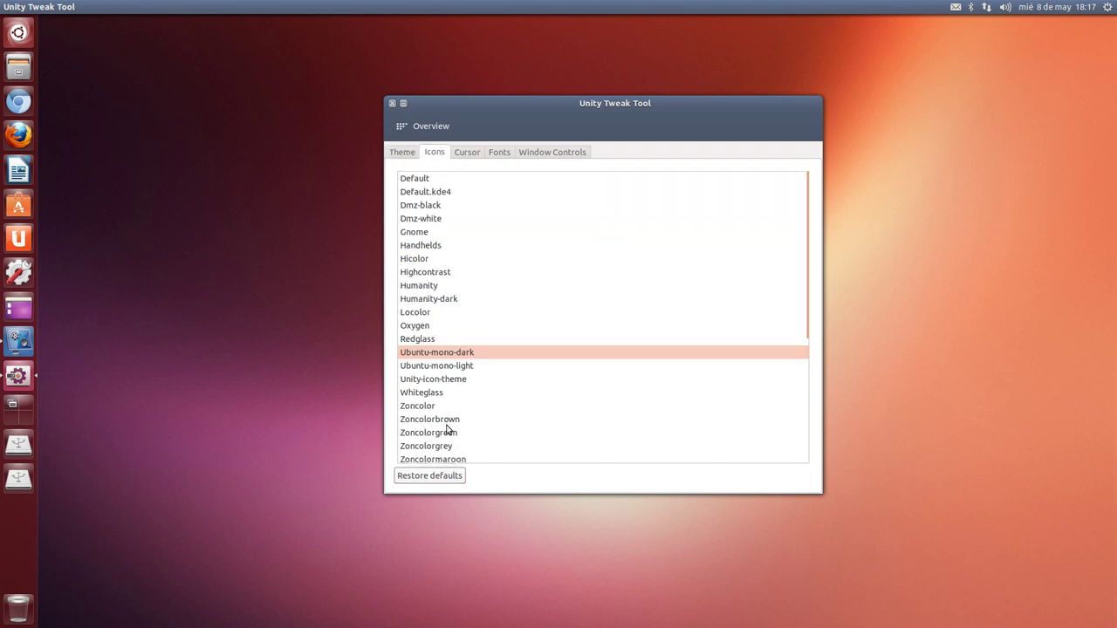
{"action": "left_click", "coordinate": [439, 420]}
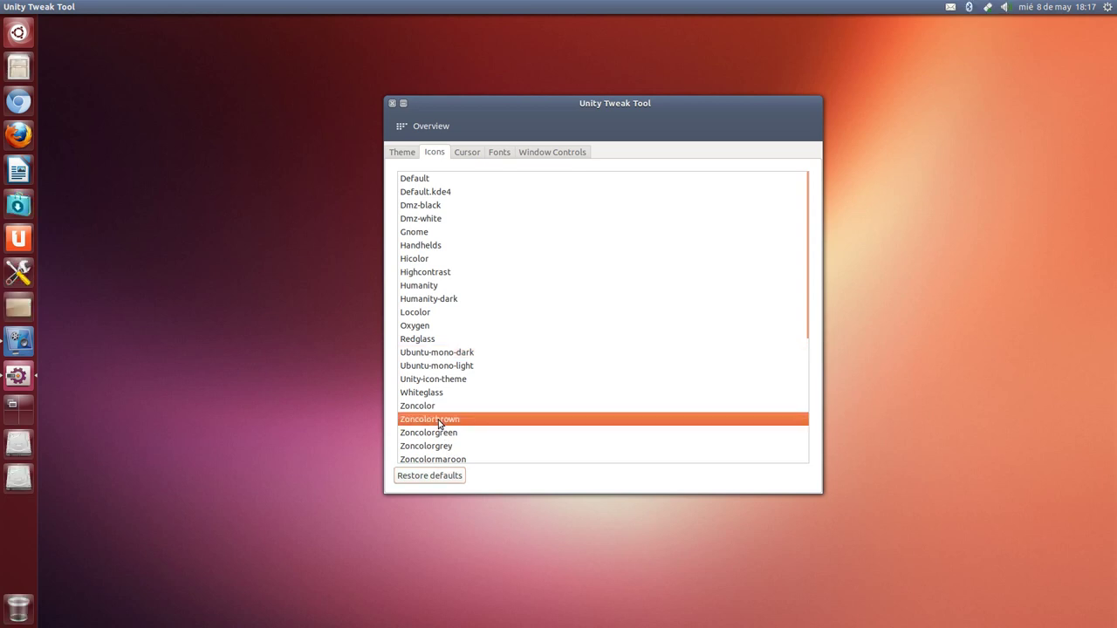
{"action": "scroll", "coordinate": [439, 424], "scroll_direction": "down", "scroll_amount": 2}
{"action": "scroll", "coordinate": [439, 423], "scroll_direction": "down", "scroll_amount": 1}
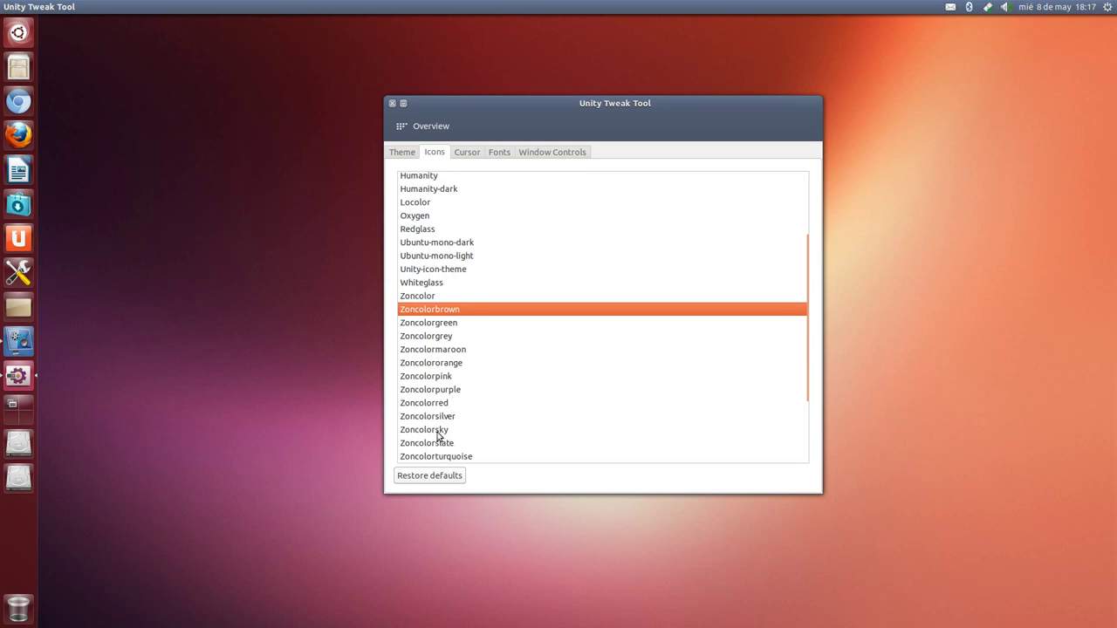
{"action": "left_click", "coordinate": [439, 431]}
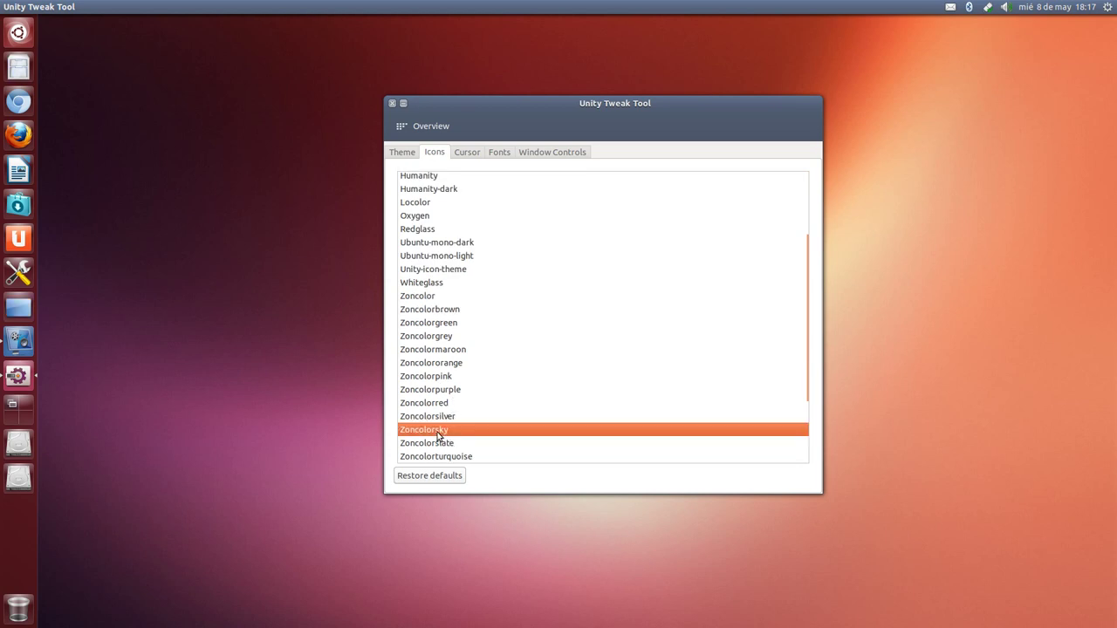
{"action": "left_click", "coordinate": [392, 106]}
Open the desktop background settings and switch the background source to Carpeta de imágenes.
{"action": "right_click", "coordinate": [390, 157]}
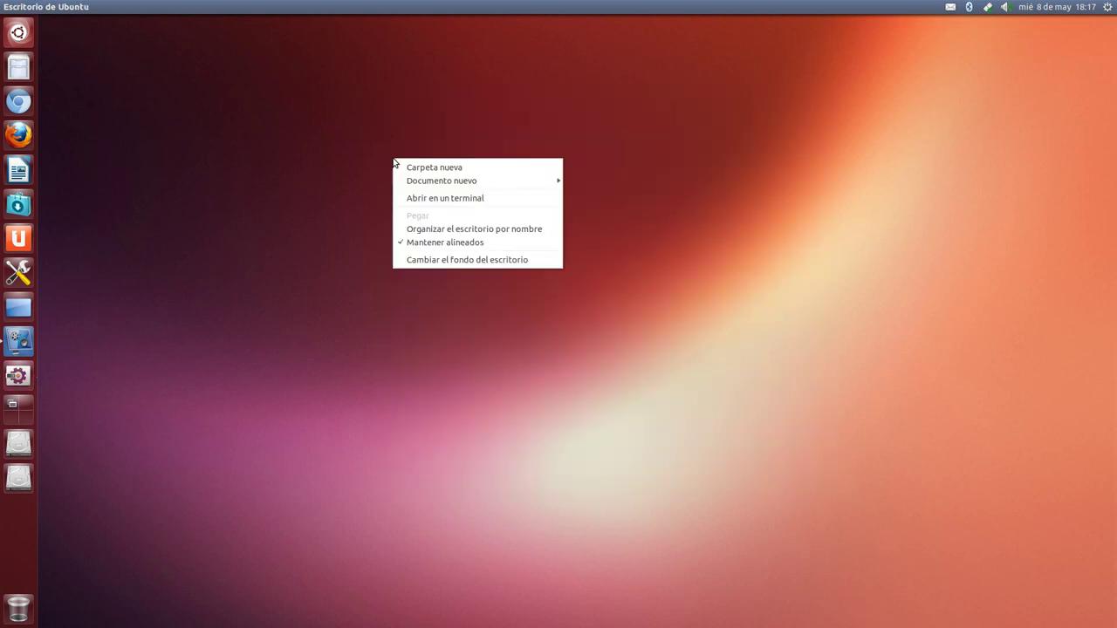
{"action": "left_click", "coordinate": [431, 262]}
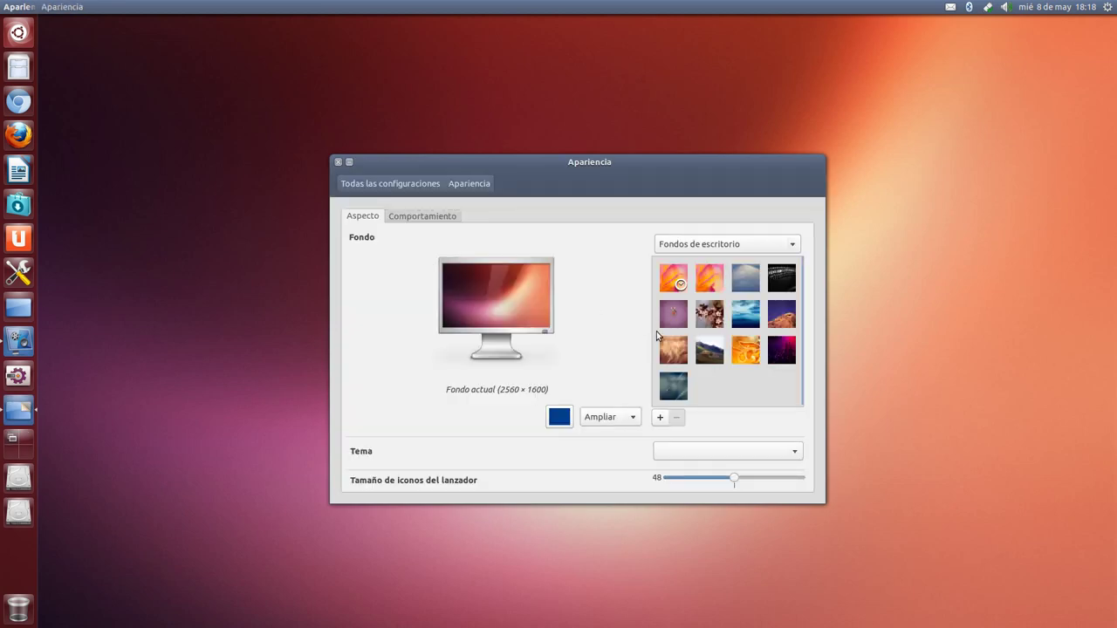
{"action": "left_click", "coordinate": [691, 244]}
{"action": "left_click", "coordinate": [694, 263]}
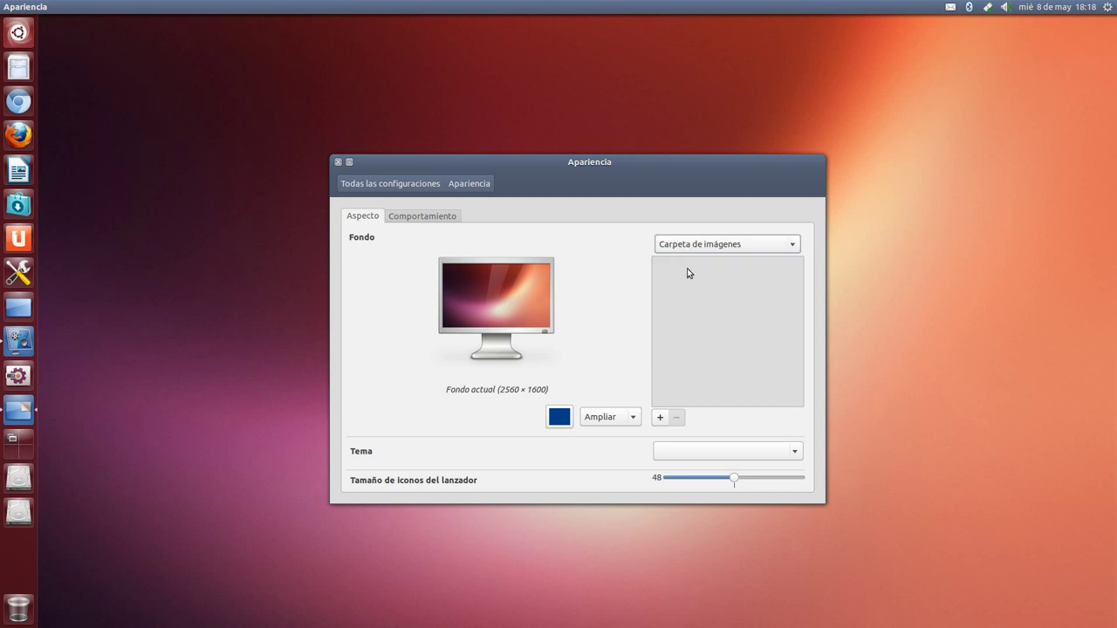
Browse the wallpaper, xtra and theme-set subfolders of zoncolor-themes in the home folder for background images, and close the image chooser.
{"action": "left_click", "coordinate": [662, 417]}
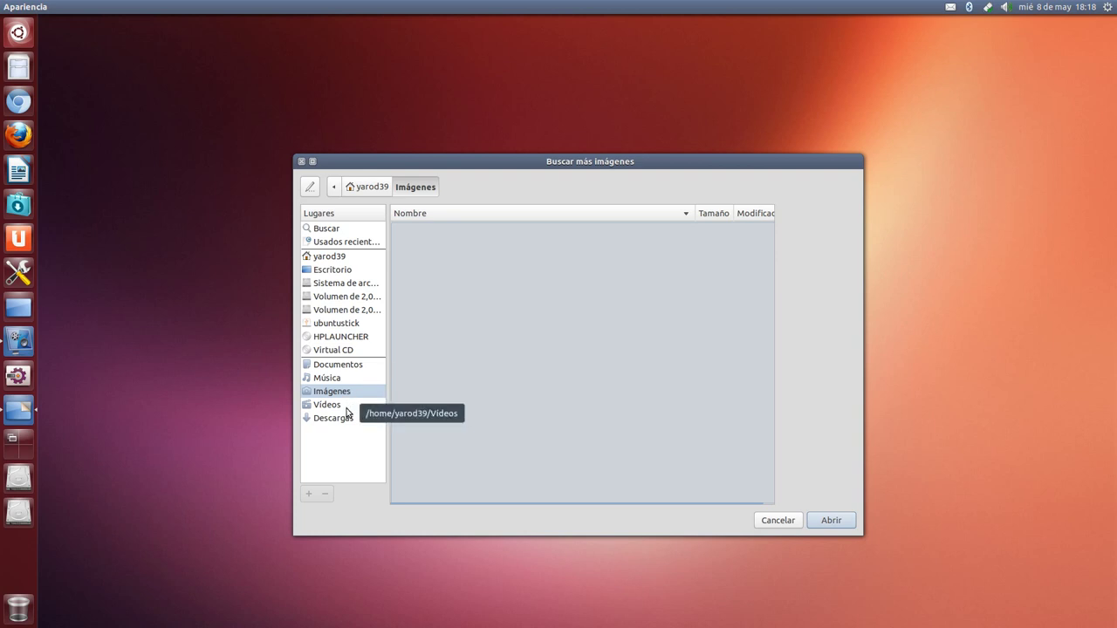
{"action": "left_click", "coordinate": [345, 256]}
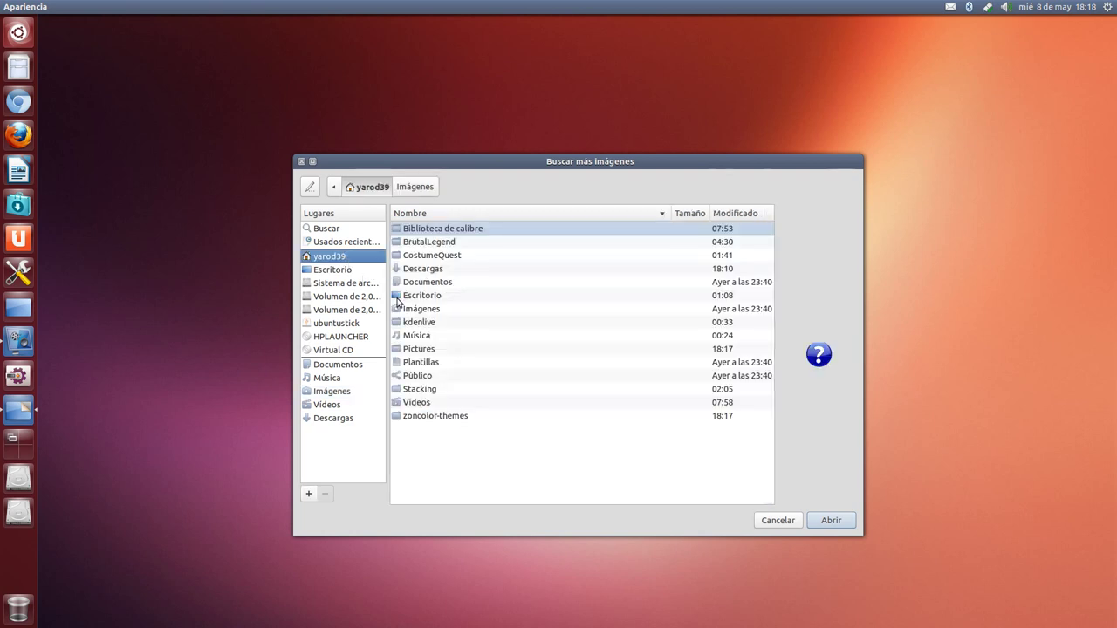
{"action": "double_click", "coordinate": [443, 416]}
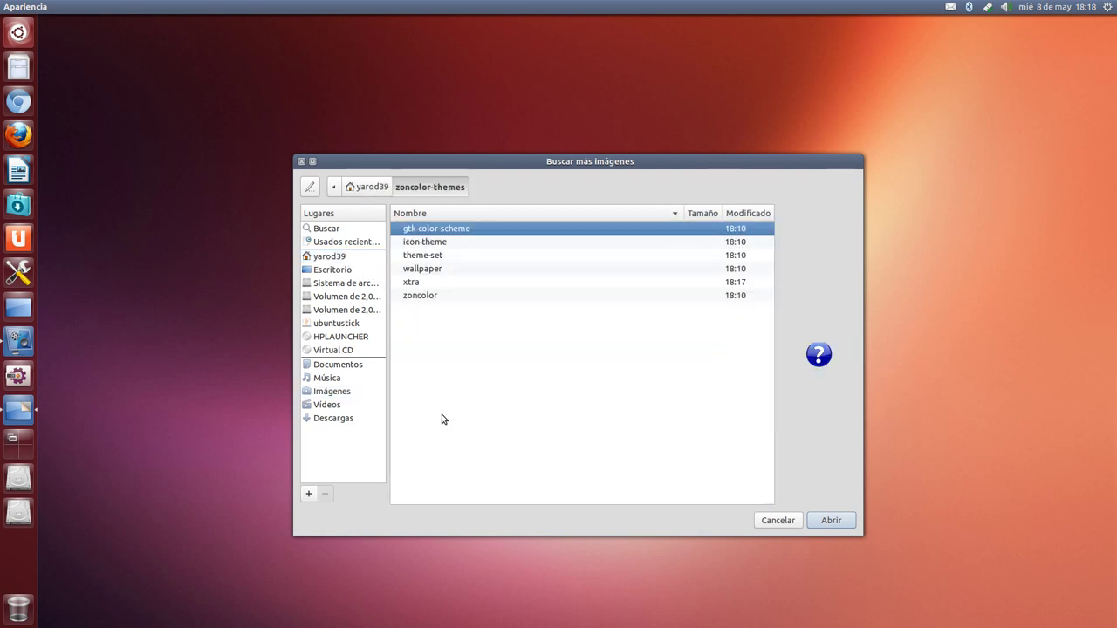
{"action": "double_click", "coordinate": [421, 269]}
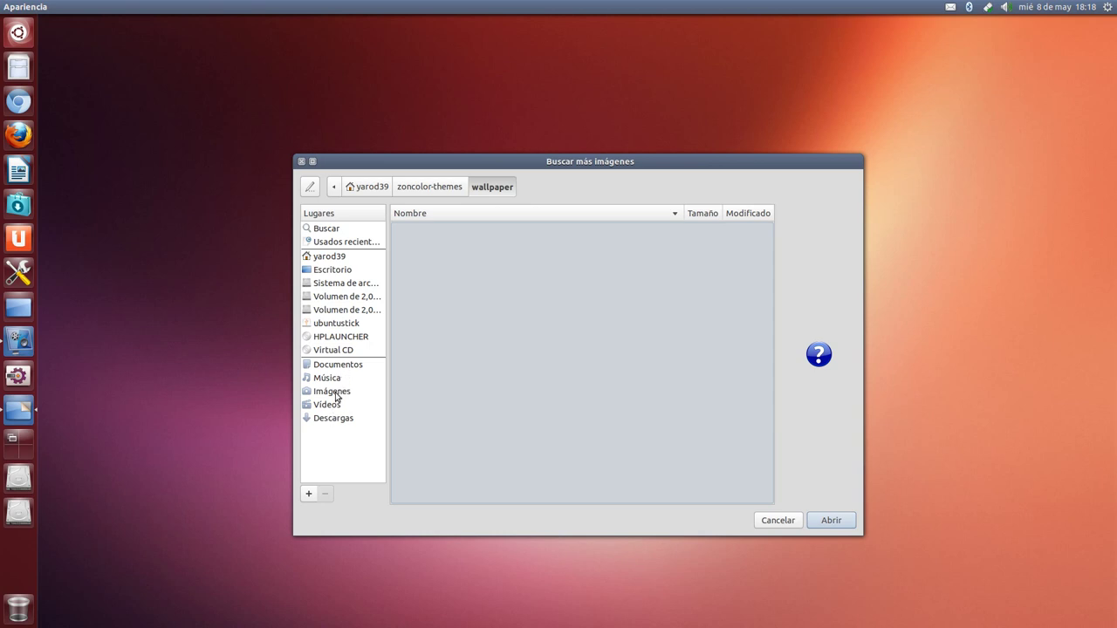
{"action": "left_click", "coordinate": [328, 257]}
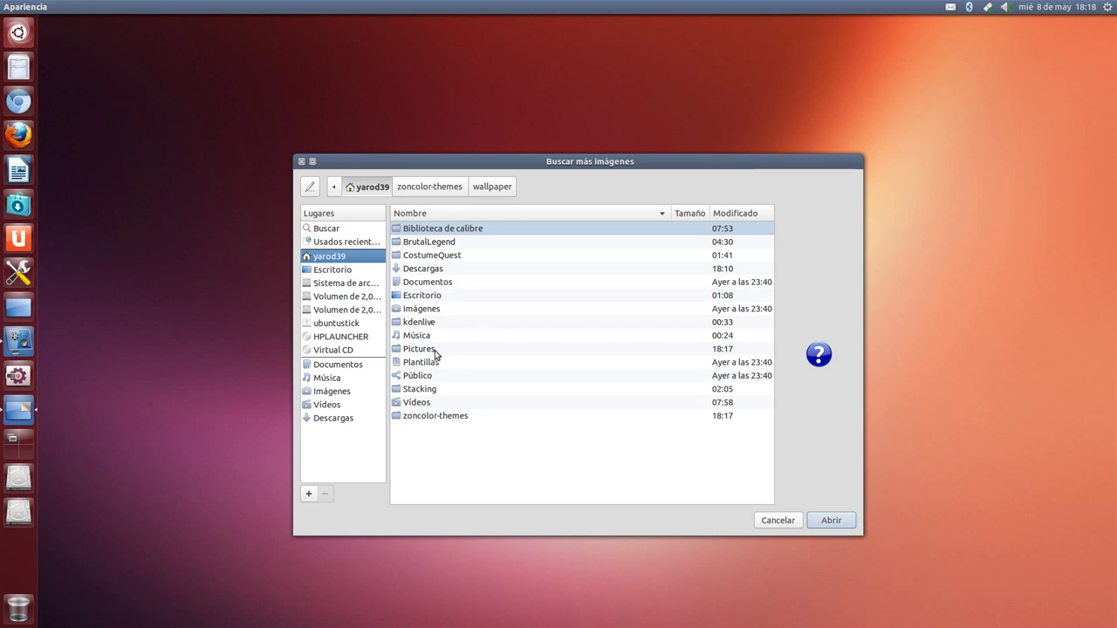
{"action": "double_click", "coordinate": [434, 417]}
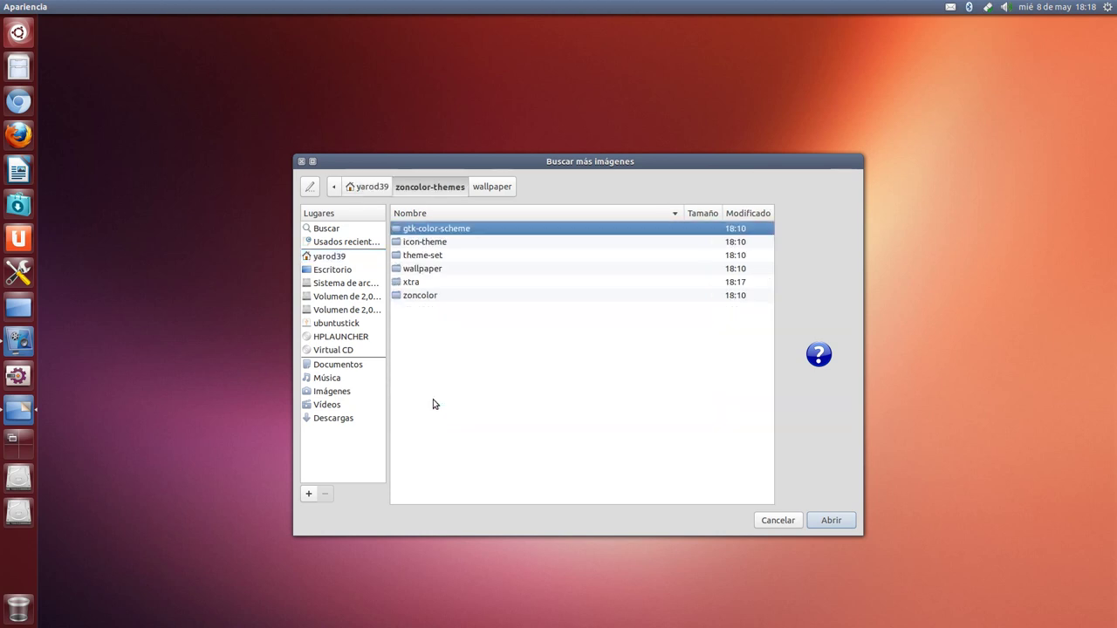
{"action": "double_click", "coordinate": [416, 284]}
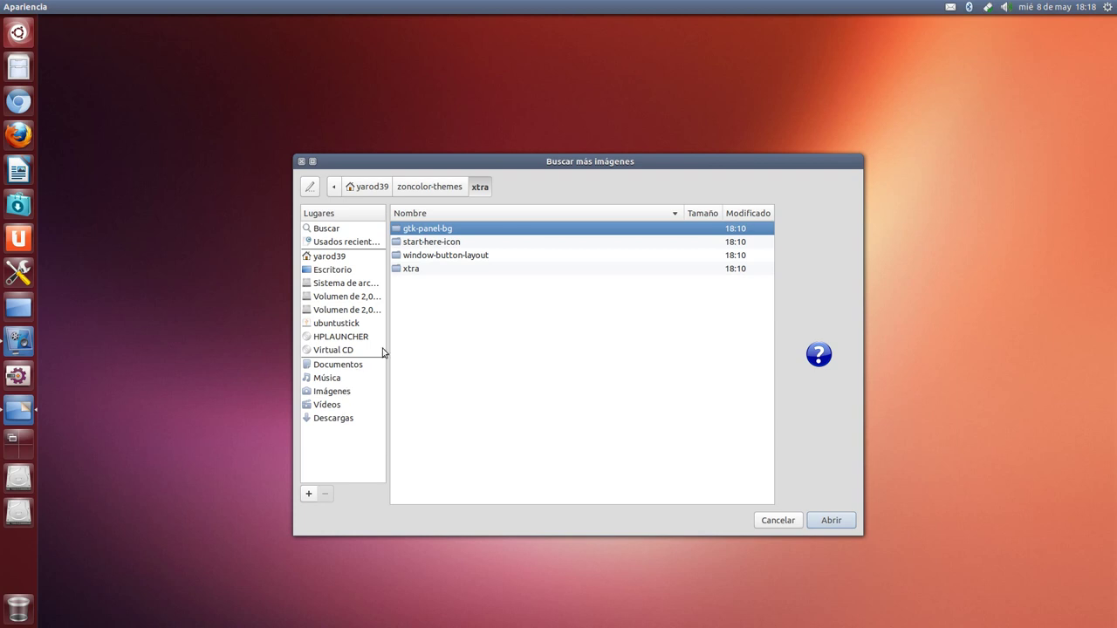
{"action": "left_click", "coordinate": [428, 187]}
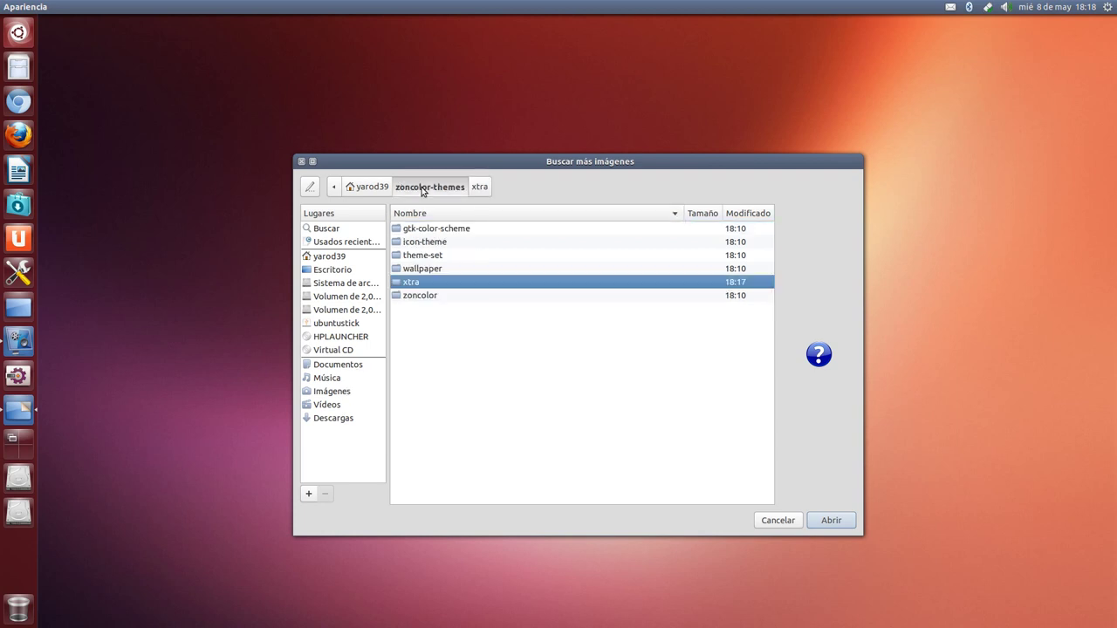
{"action": "double_click", "coordinate": [426, 257]}
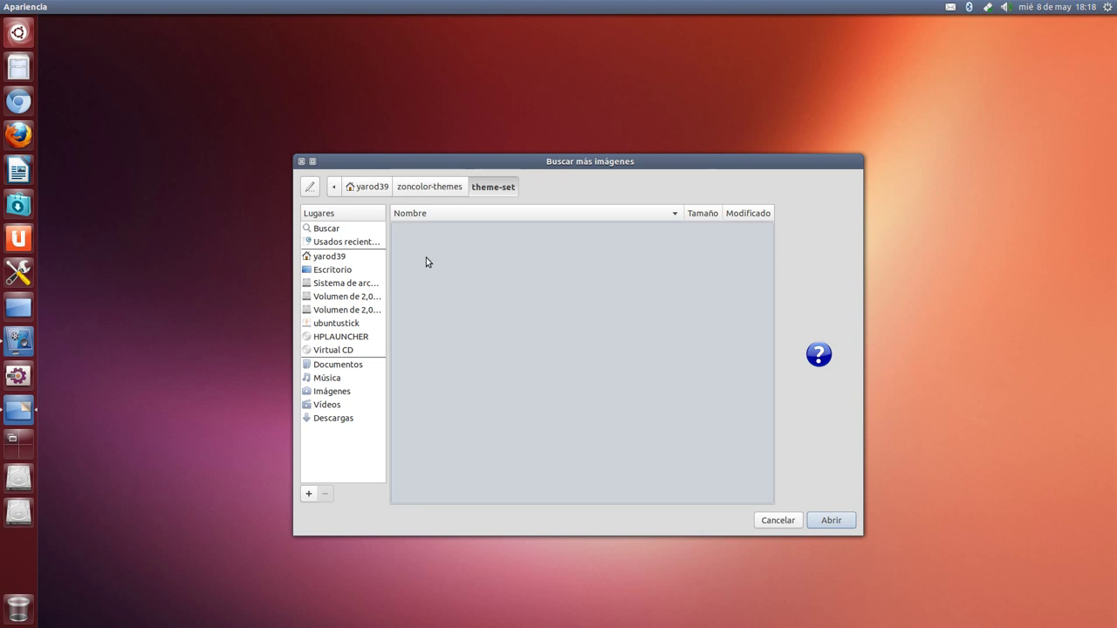
{"action": "left_click", "coordinate": [302, 162]}
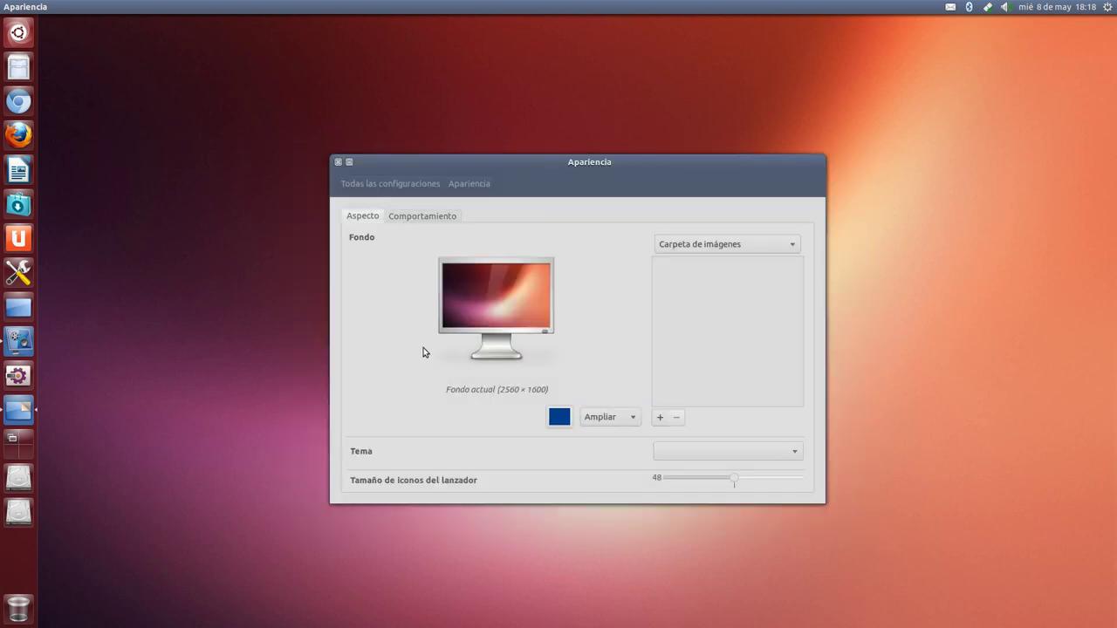
Switch the background source back to Fondos de escritorio and close the Apariencia window.
{"action": "left_click", "coordinate": [734, 244]}
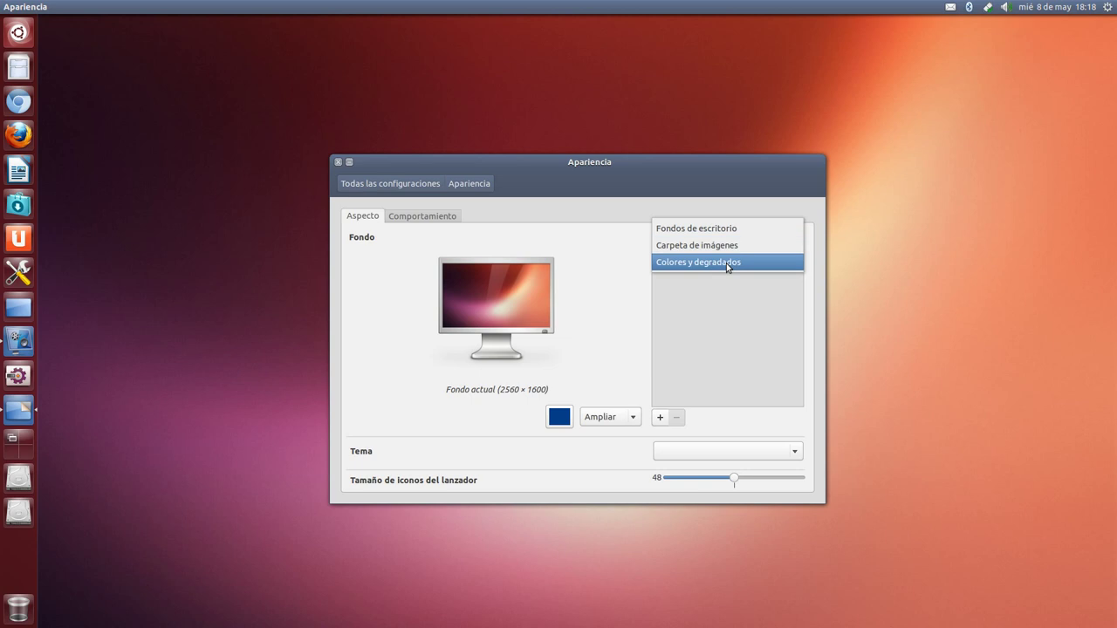
{"action": "left_click", "coordinate": [718, 228]}
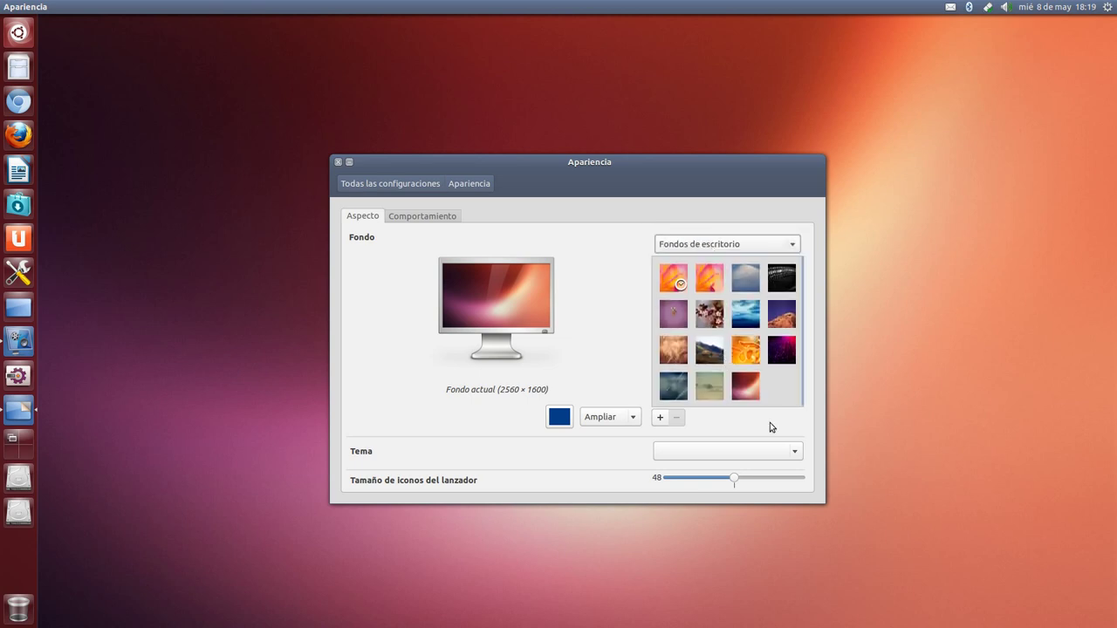
{"action": "left_click", "coordinate": [338, 161]}
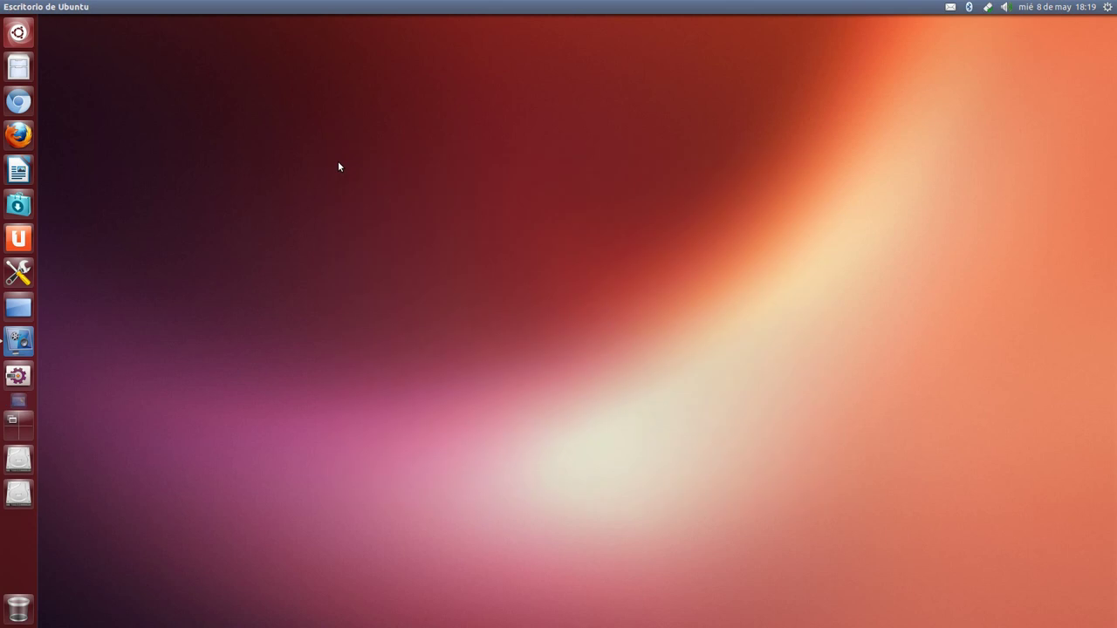
Reopen the desktop background settings, set the La Gomera wallpaper, and close the Apariencia window.
{"action": "right_click", "coordinate": [318, 190]}
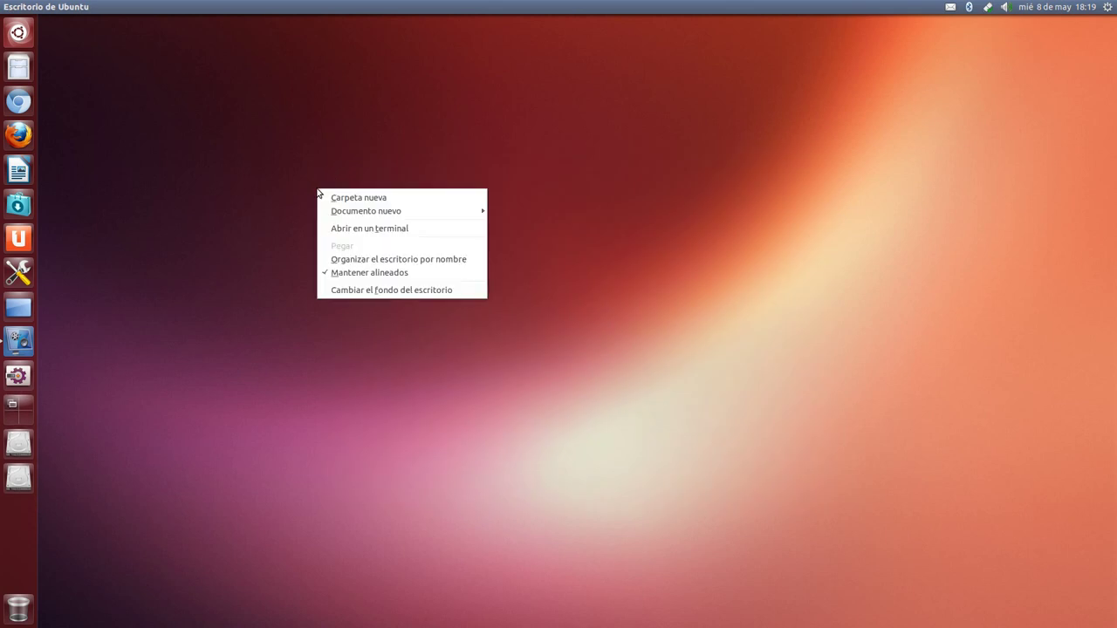
{"action": "left_click", "coordinate": [357, 291]}
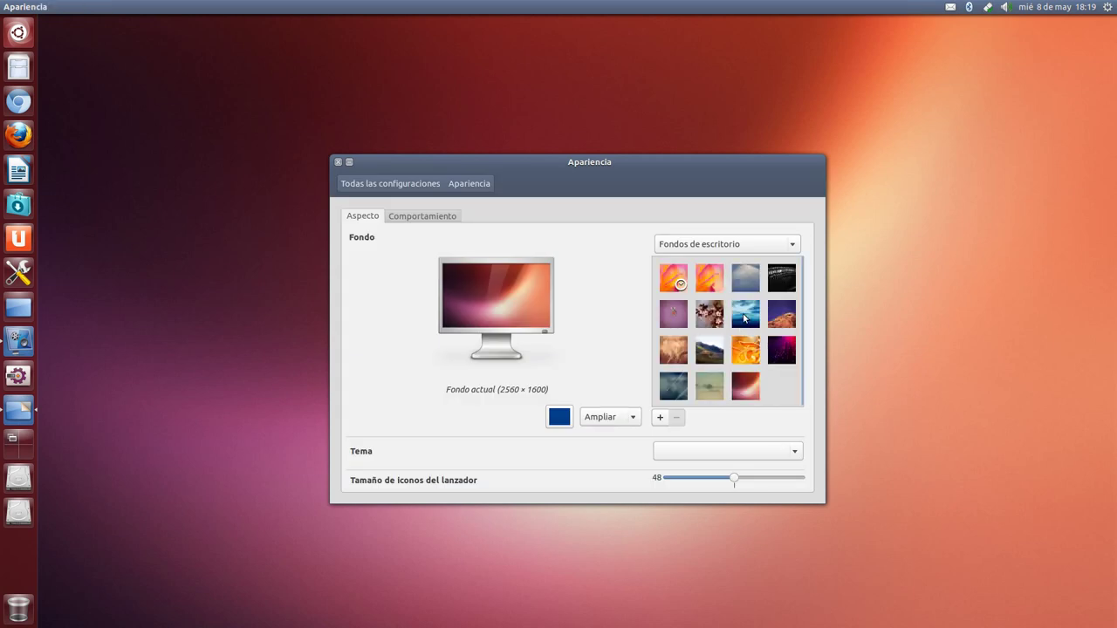
{"action": "left_click", "coordinate": [744, 319]}
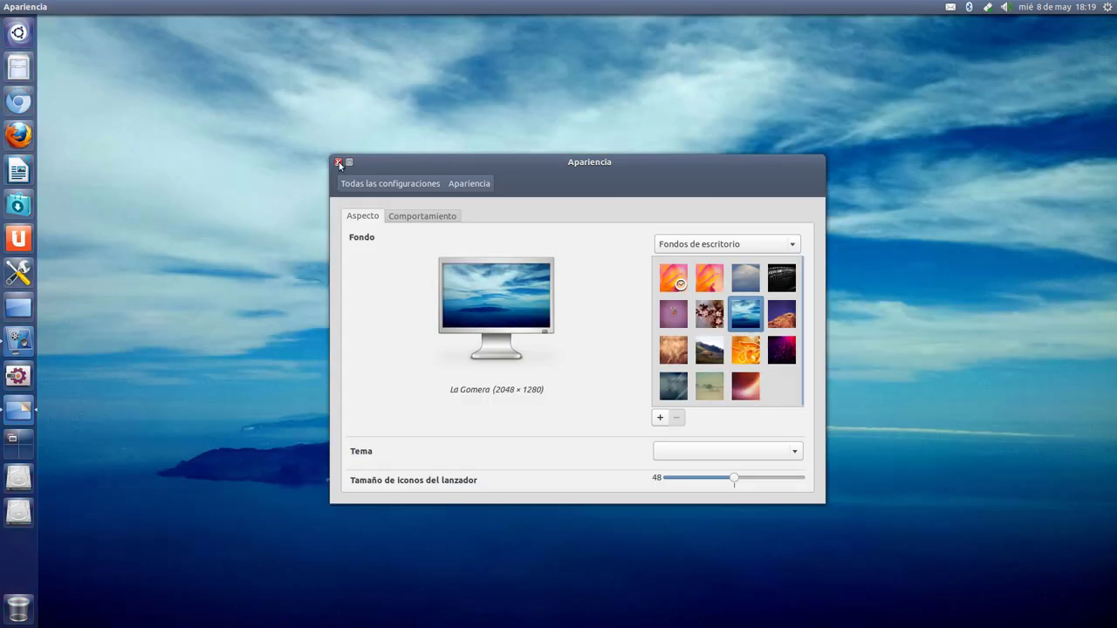
{"action": "left_click", "coordinate": [339, 162]}
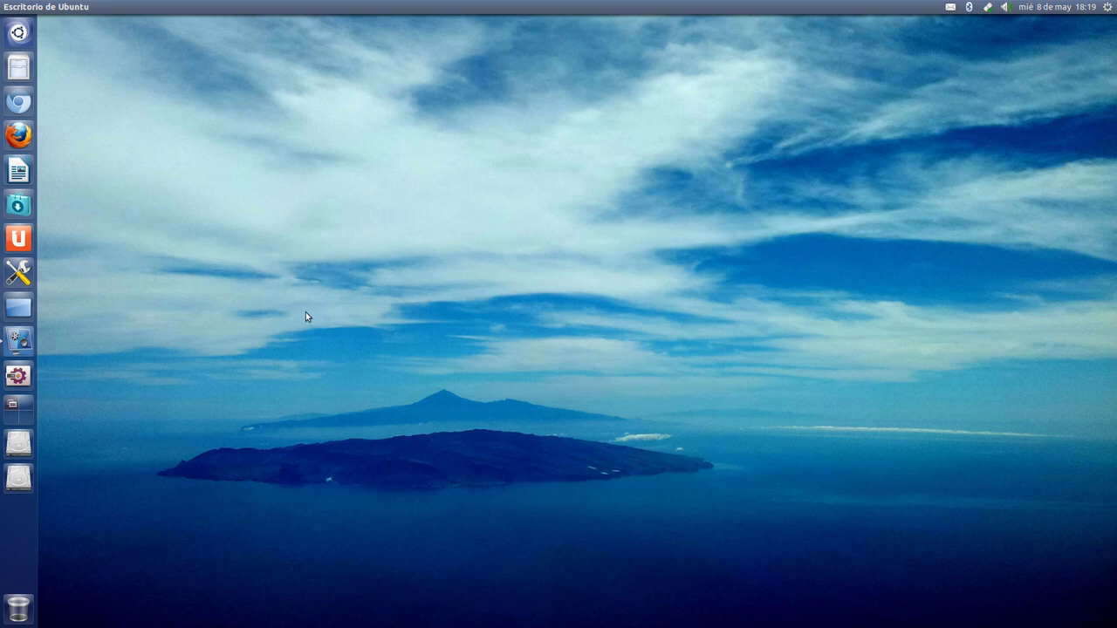